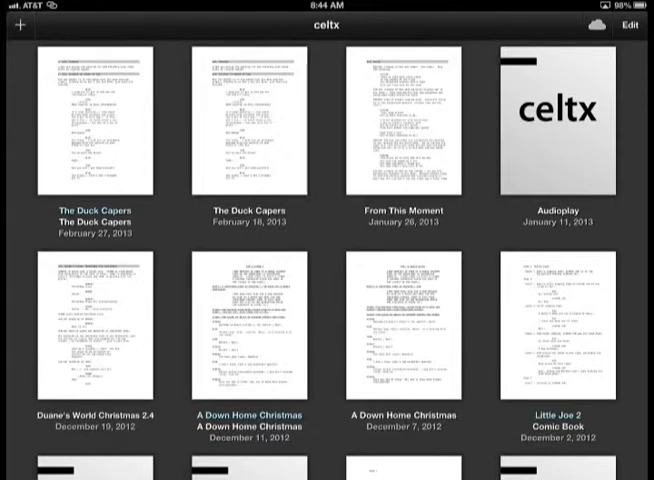
Peek at the new-document type choices and dismiss them.
left_click(20, 24)
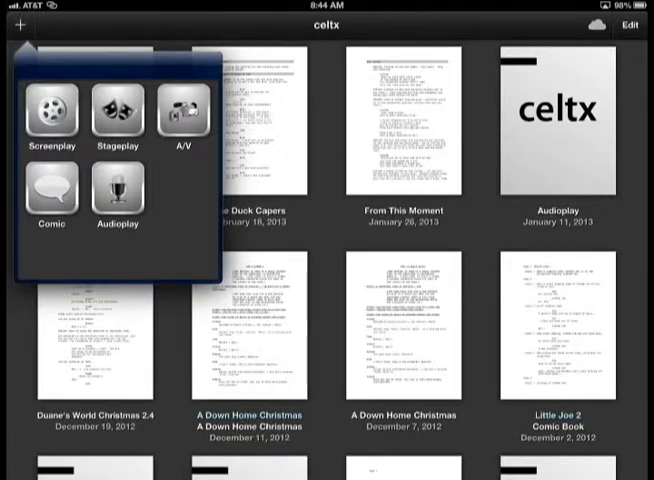
key("Escape")
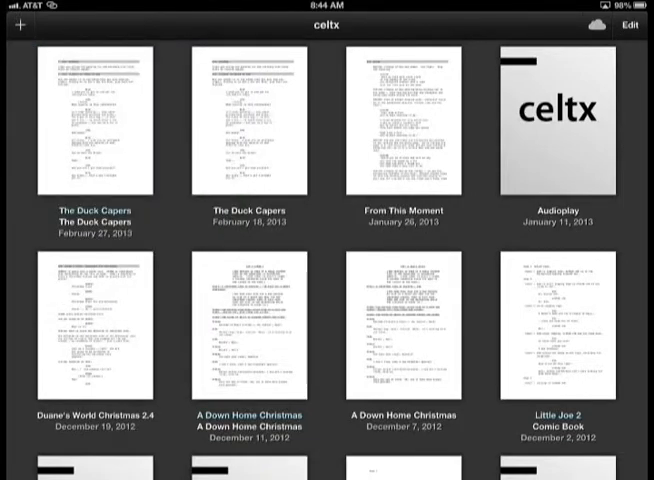
scroll(327, 260, "down", 8)
scroll(327, 260, "down", 5)
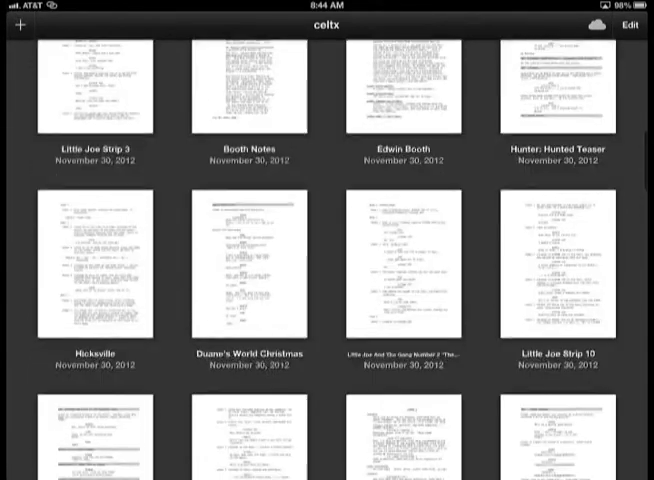
scroll(327, 260, "down", 3)
scroll(327, 260, "down", 2)
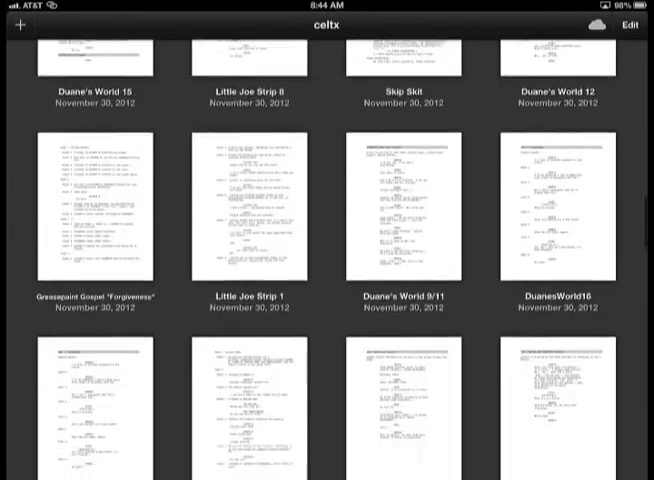
scroll(327, 260, "down", 5)
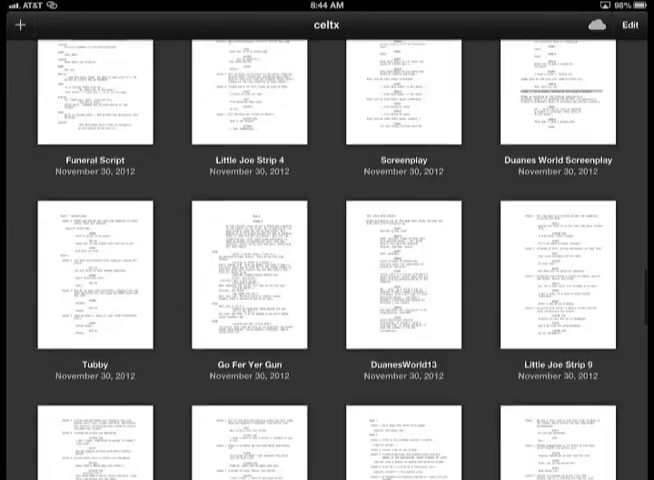
scroll(327, 260, "down", 5)
scroll(327, 260, "down", 3)
scroll(327, 260, "down", 2)
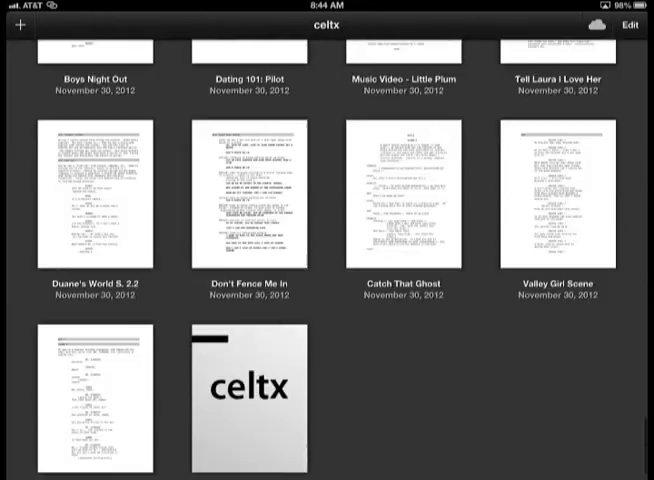
scroll(327, 260, "up", 3)
scroll(327, 260, "up", 2)
scroll(327, 260, "up", 3)
scroll(327, 260, "up", 5)
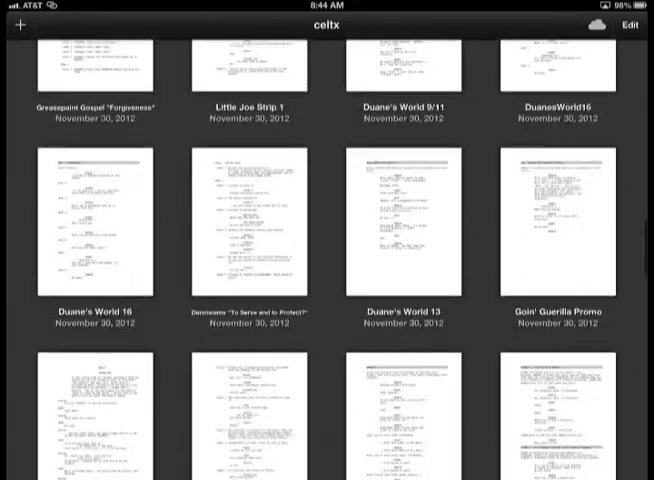
scroll(327, 260, "up", 5)
scroll(327, 260, "up", 5)
scroll(327, 260, "up", 1)
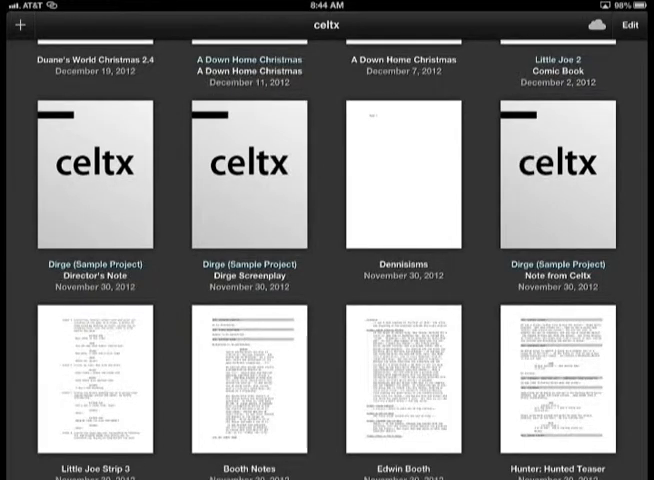
scroll(327, 260, "up", 2)
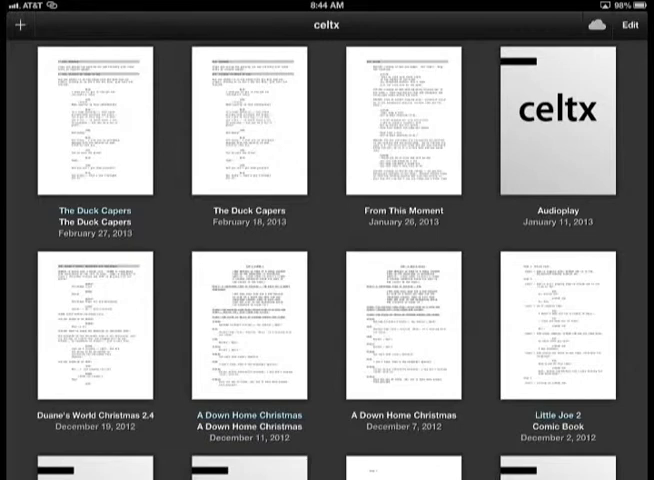
Duplicate both The Duck Capers documents in the library and finish editing.
left_click(630, 24)
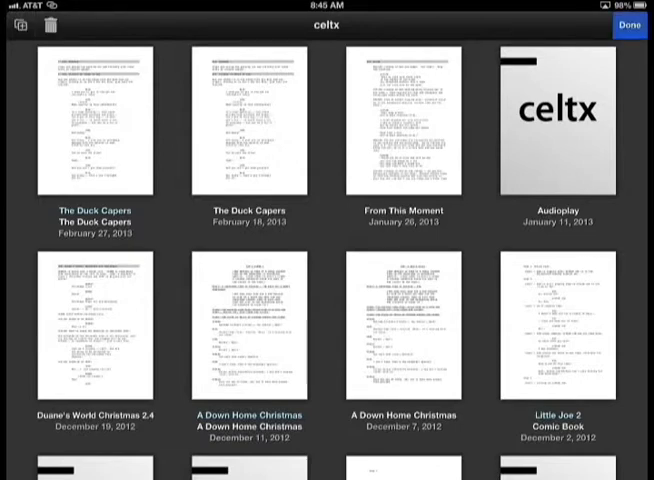
left_click(95, 120)
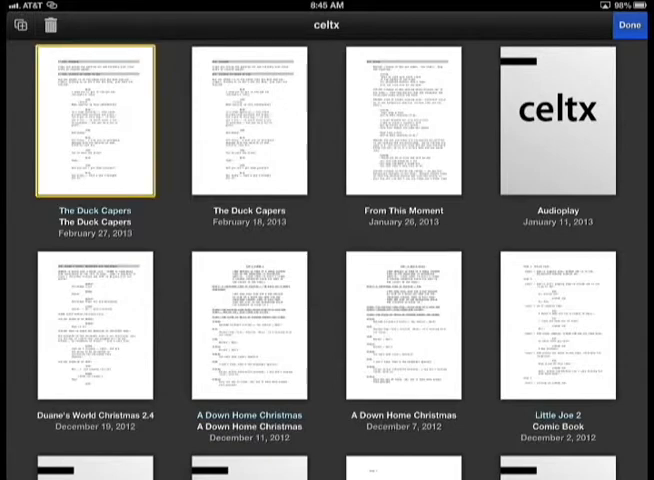
left_click(249, 120)
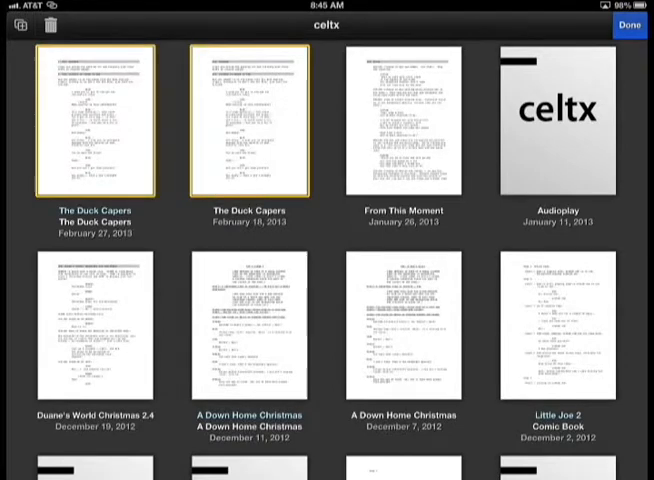
left_click(20, 24)
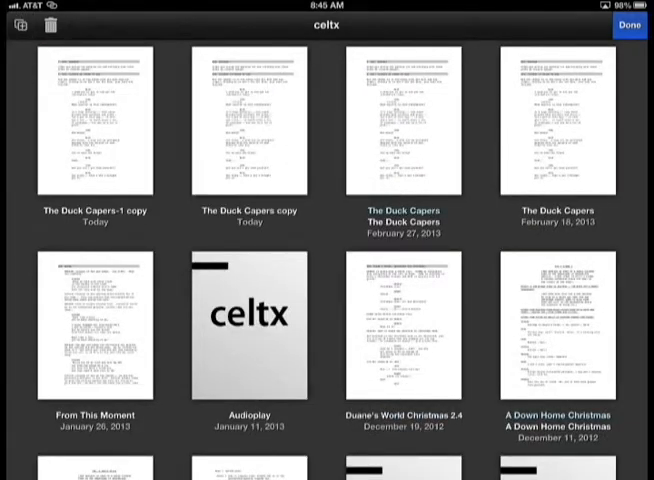
left_click(629, 25)
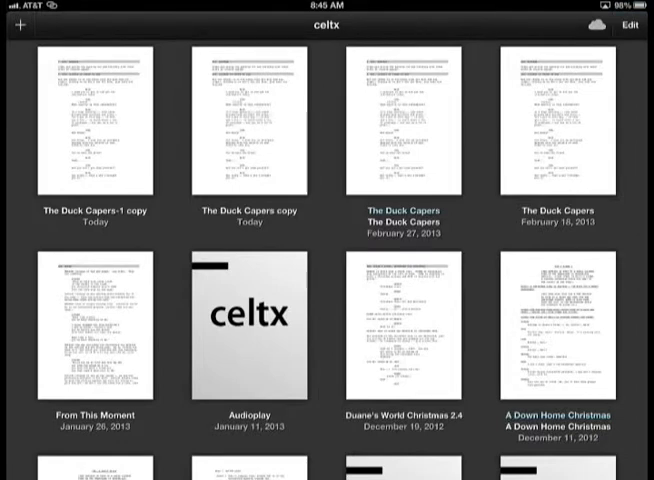
Create a new Stageplay document and open the resulting Theatre script.
left_click(20, 25)
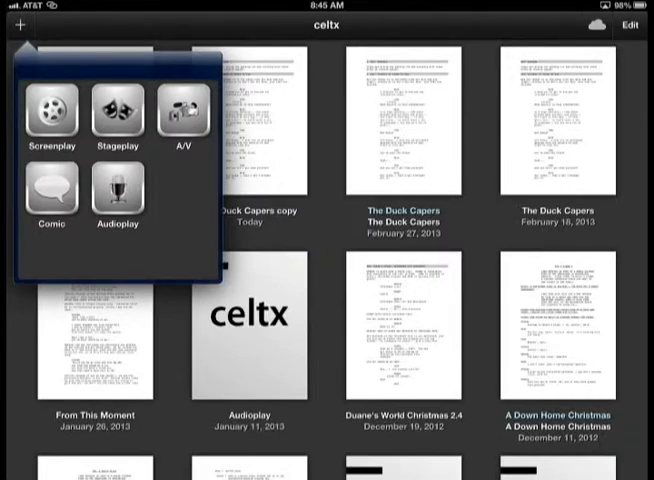
left_click(117, 110)
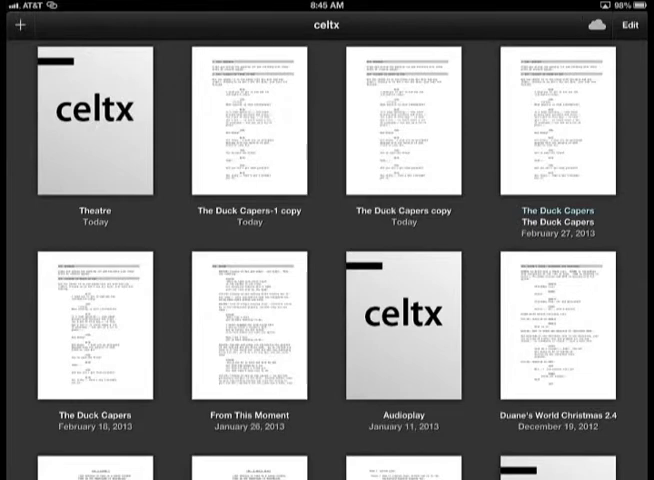
left_click(95, 120)
Place the cursor after ACT I and bring up an empty comment box.
left_click(356, 107)
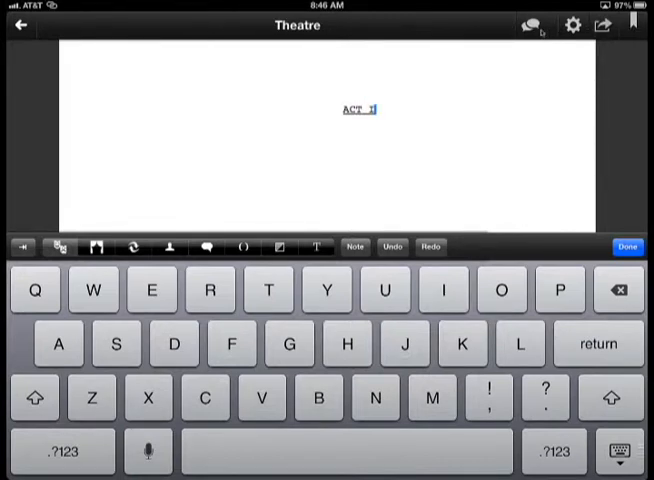
left_click(531, 25)
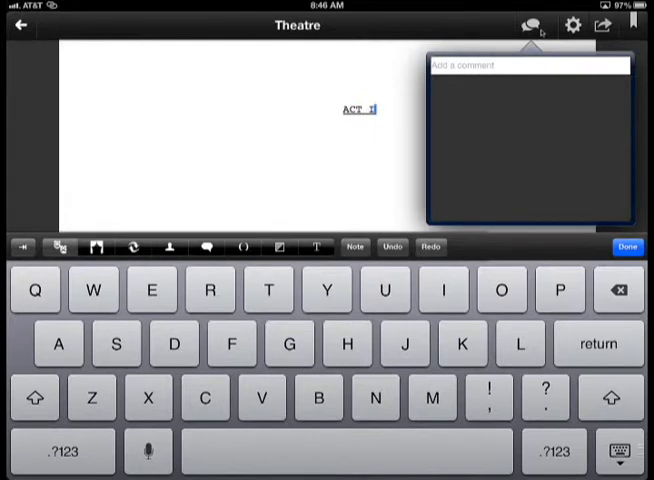
Toggle the comment box closed and show the script's document settings.
left_click(531, 25)
left_click(531, 25)
left_click(531, 25)
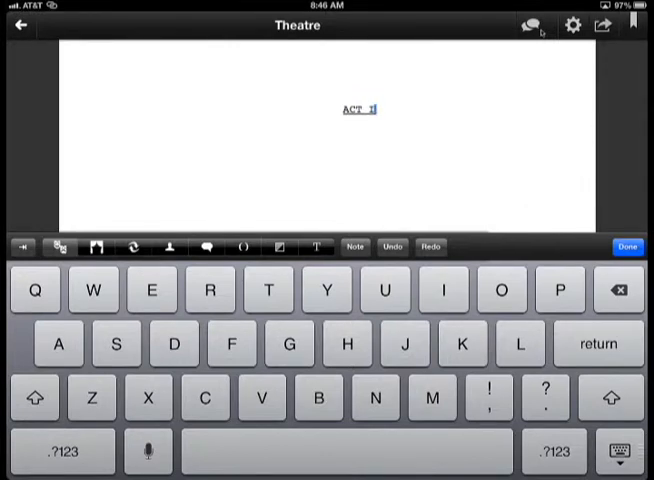
left_click(572, 25)
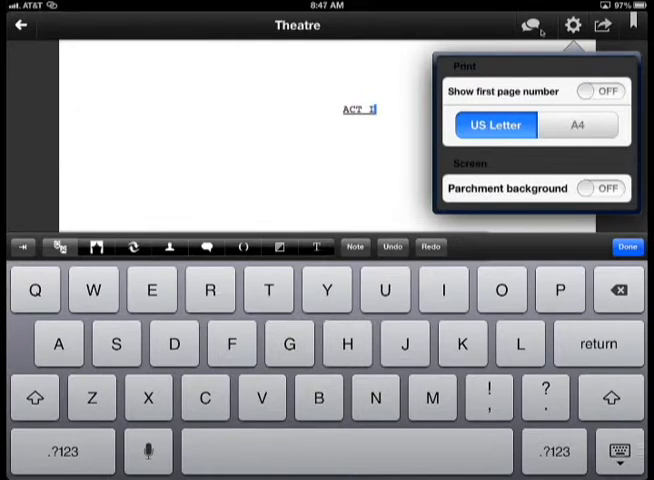
scroll(534, 135, "down", 1)
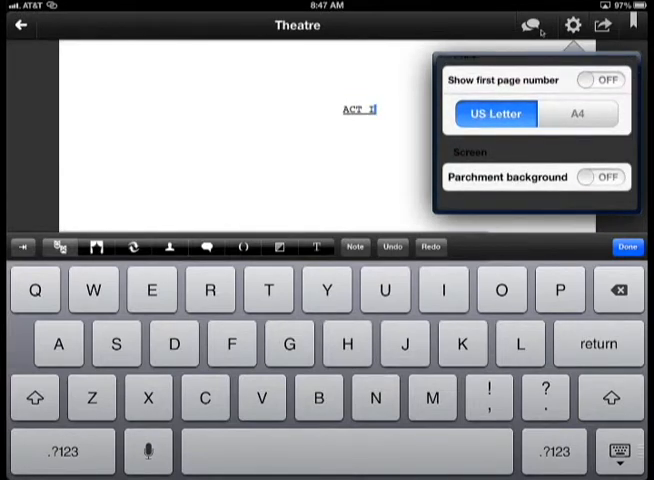
Turn on the parchment background, then choose E-mail as Text from the sharing options.
left_click(600, 177)
left_click(603, 25)
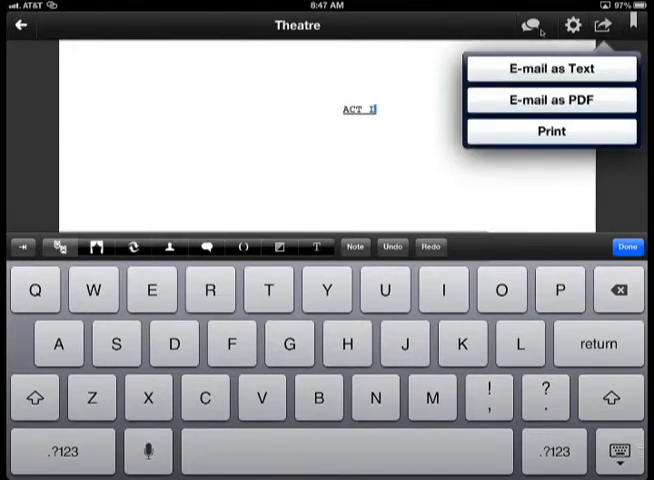
left_click(551, 68)
Show the scene navigator listing 1. ACT I.
left_click(633, 20)
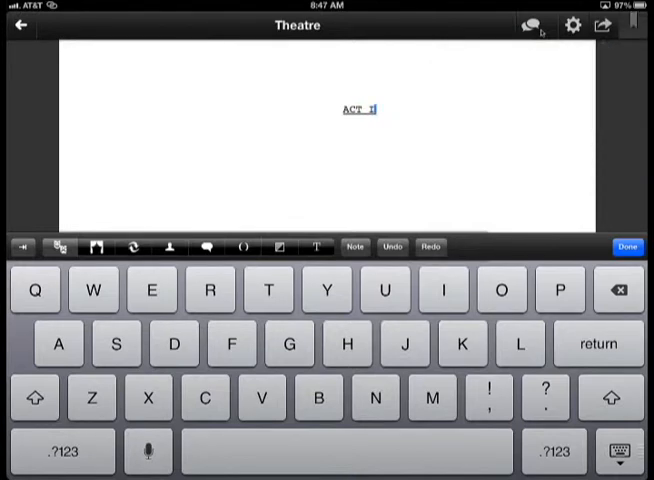
left_click(633, 20)
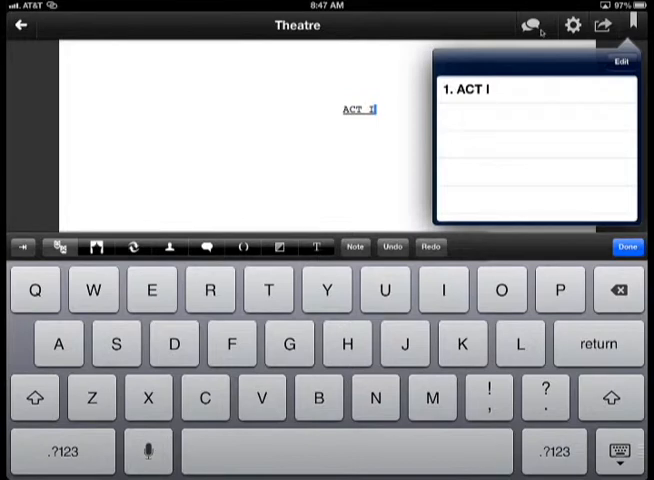
Toggle scene-list editing on and off, then close the scene list.
left_click(621, 61)
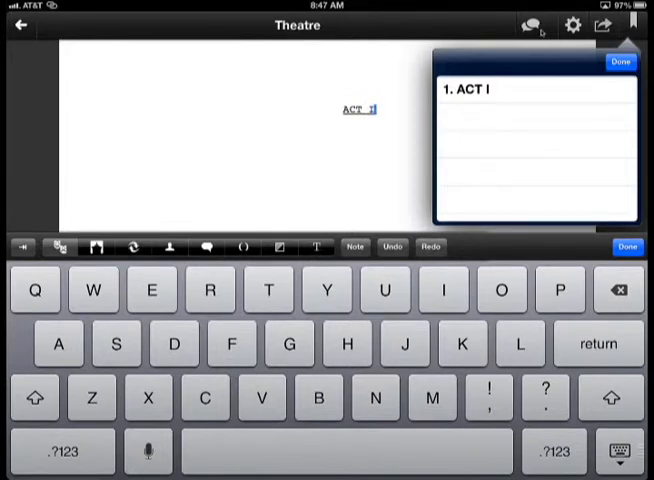
left_click(621, 61)
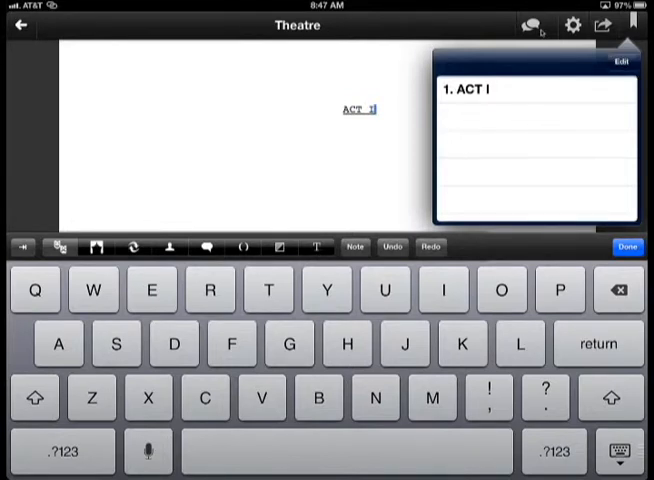
left_click(372, 109)
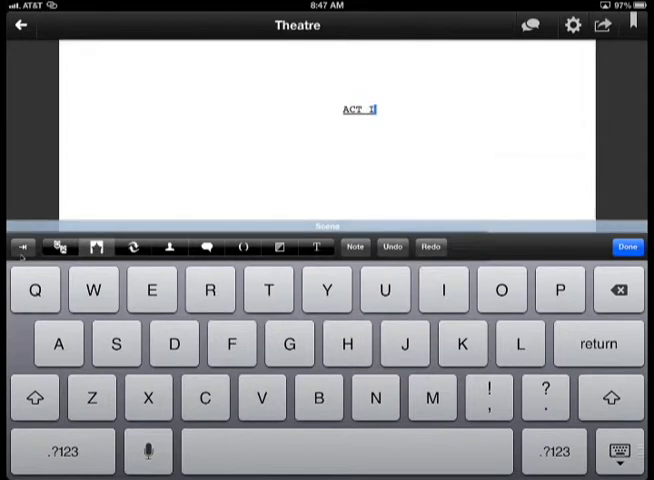
left_click(22, 247)
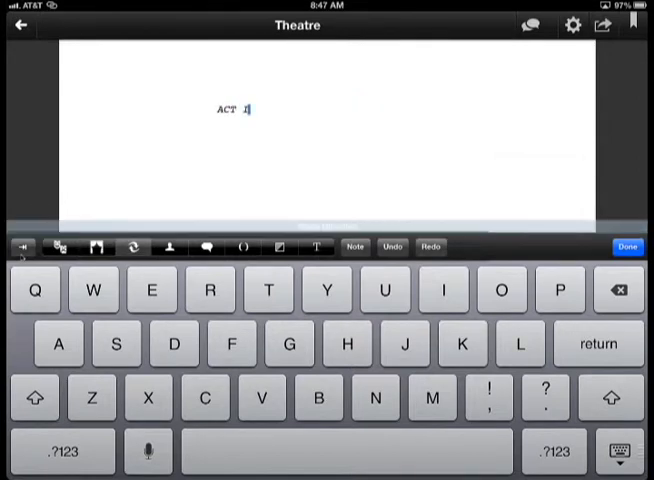
left_click(22, 247)
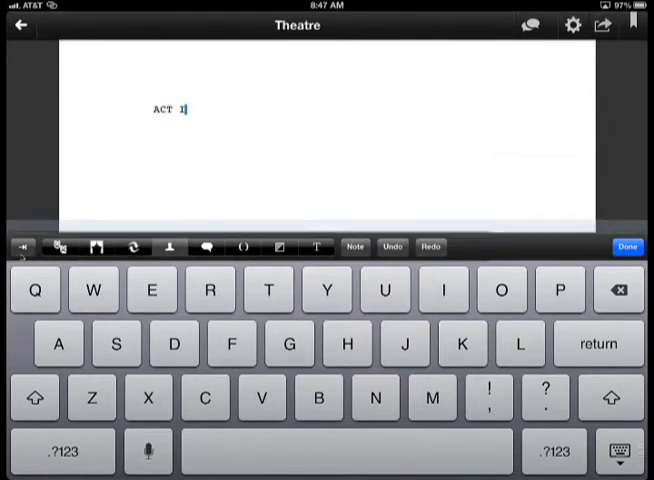
left_click(22, 247)
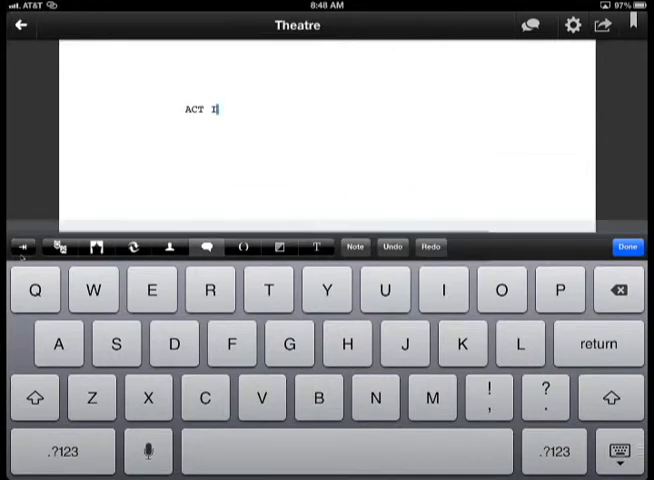
left_click(22, 247)
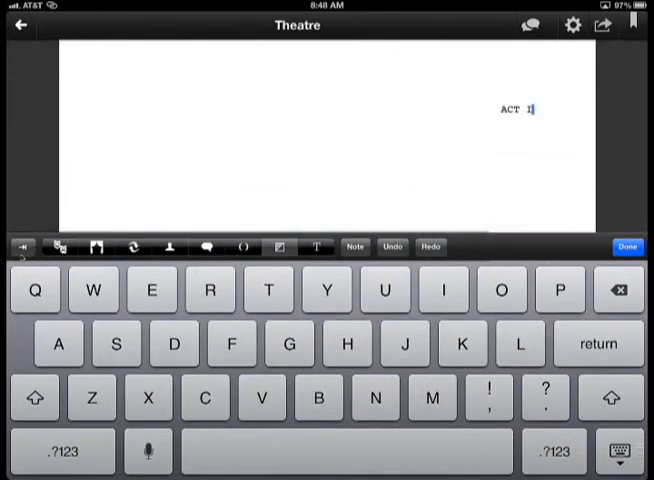
left_click(22, 247)
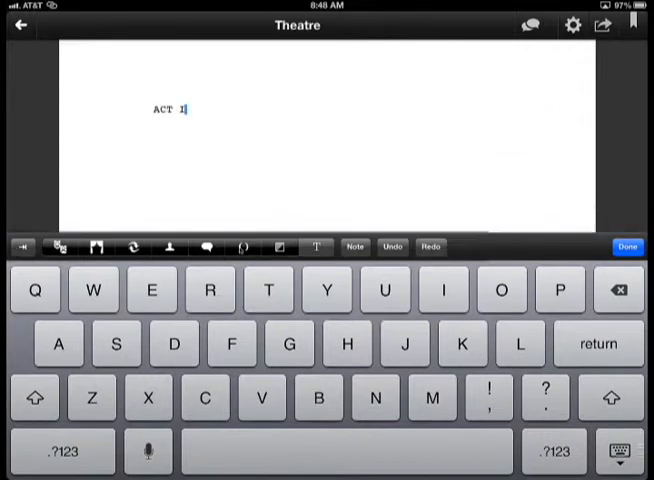
left_click(307, 256)
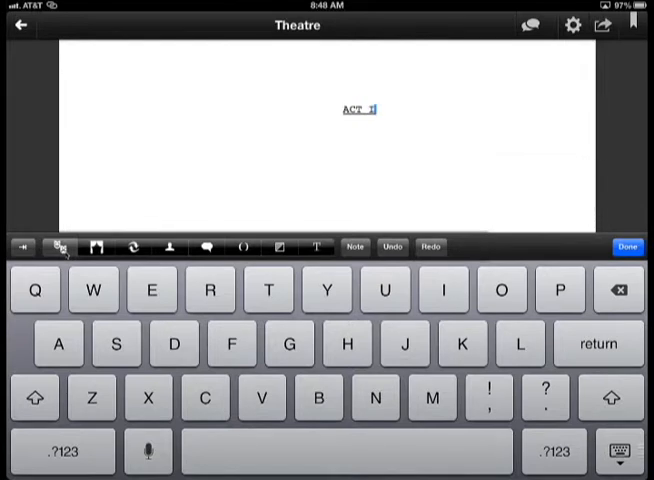
key("Return")
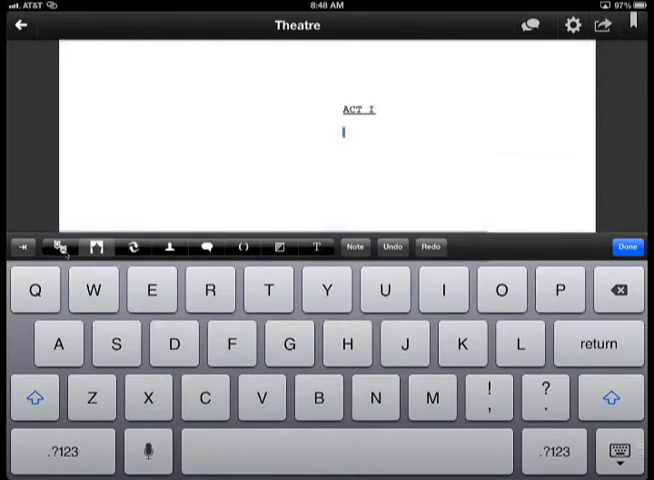
Format 'It was a cold cloudy day.' as a stage direction and start a new line below it.
left_click(96, 246)
type("It ")
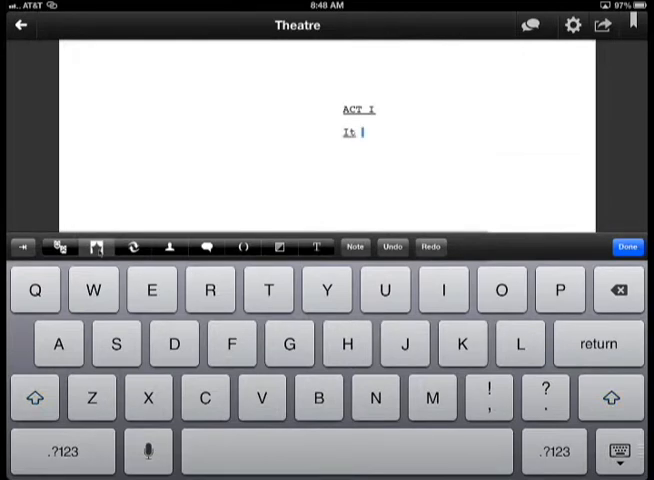
type("was a co")
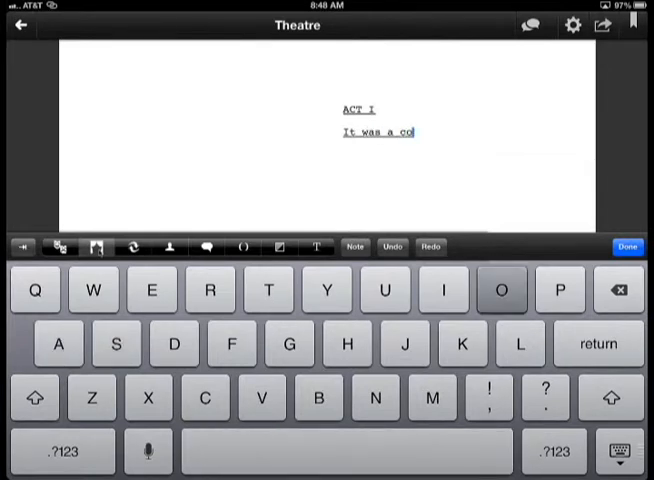
type("ld clo")
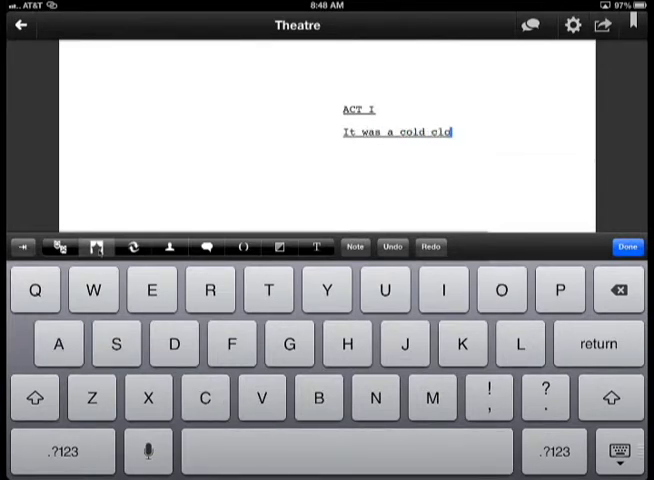
type("udy da")
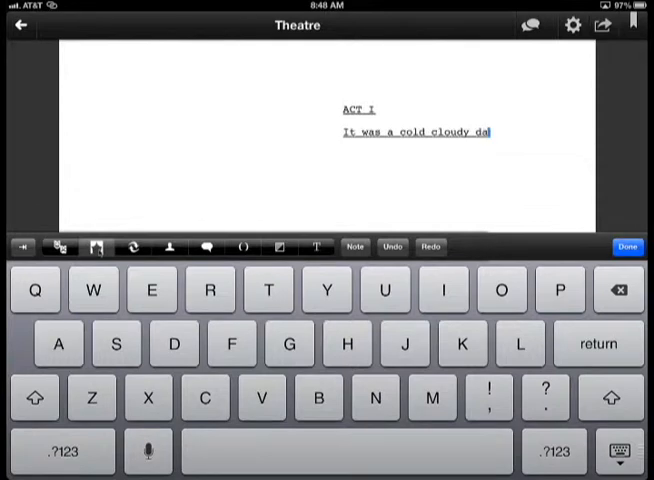
type("y.")
left_click(133, 247)
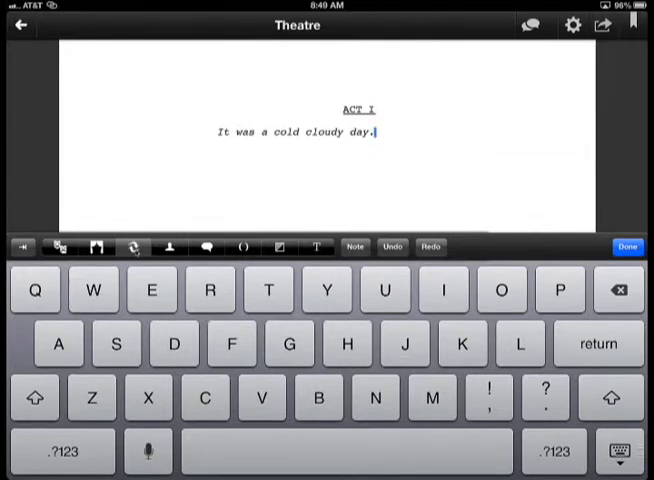
key("Return")
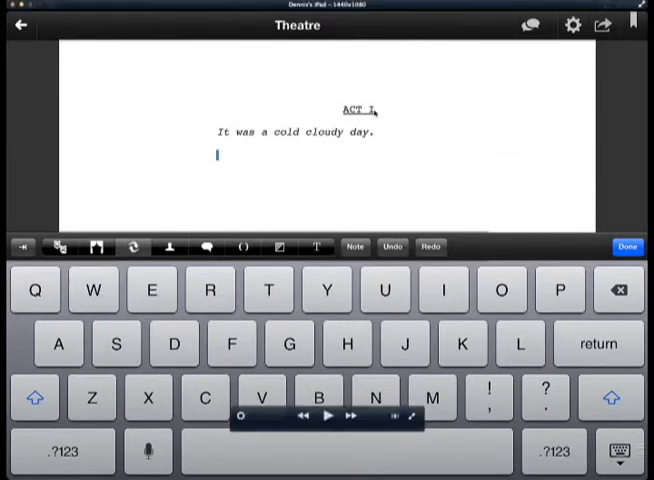
Insert a Scene one heading under ACT I and add an empty line after the stage direction.
left_click(373, 110)
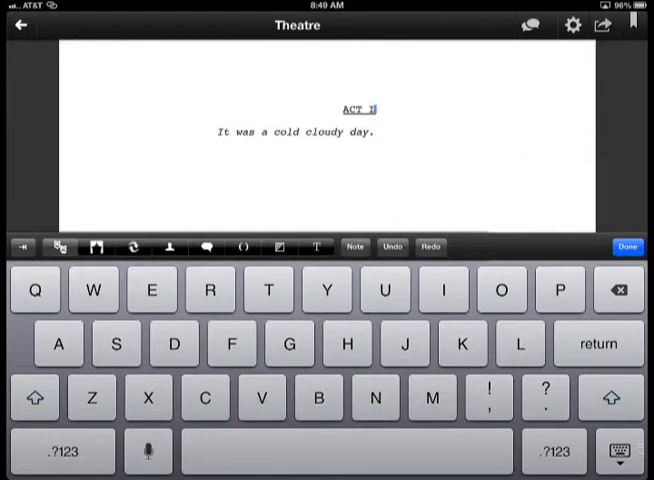
key("Return")
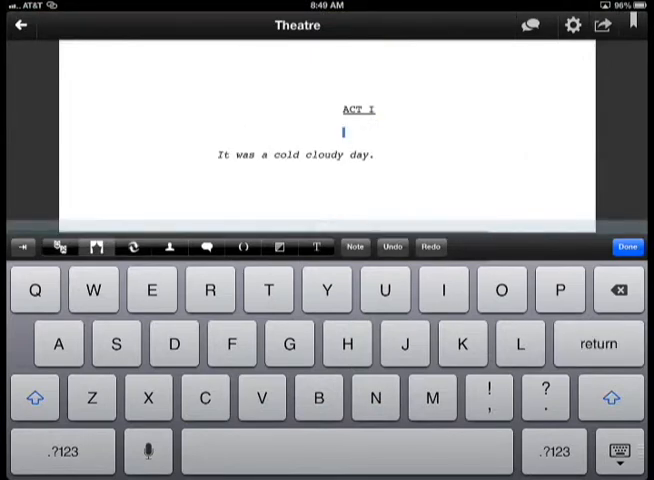
type("Scen")
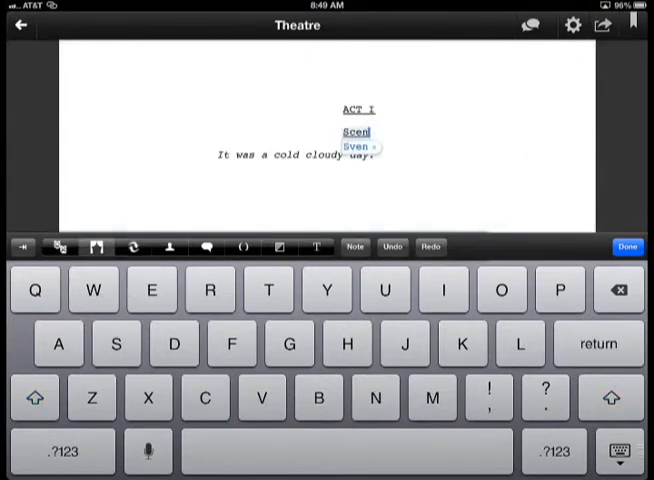
type("e one")
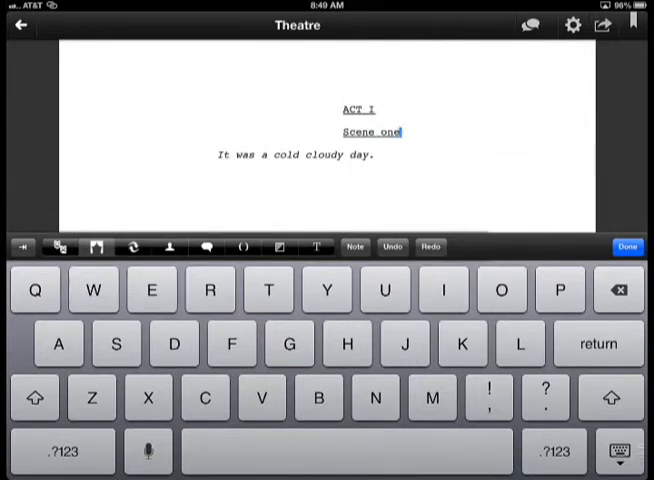
left_click(133, 246)
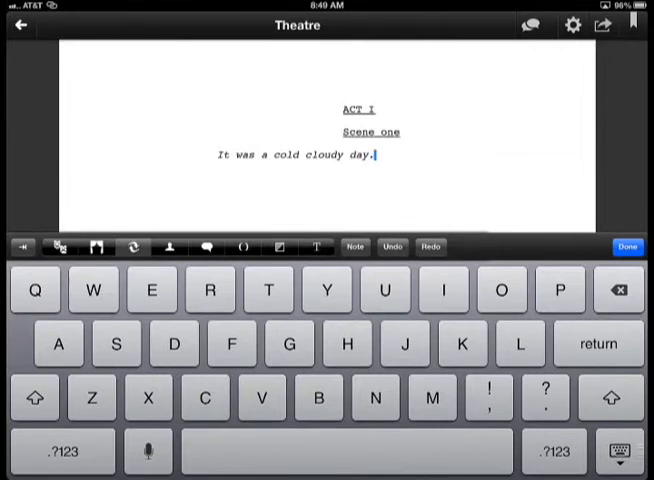
key("Return")
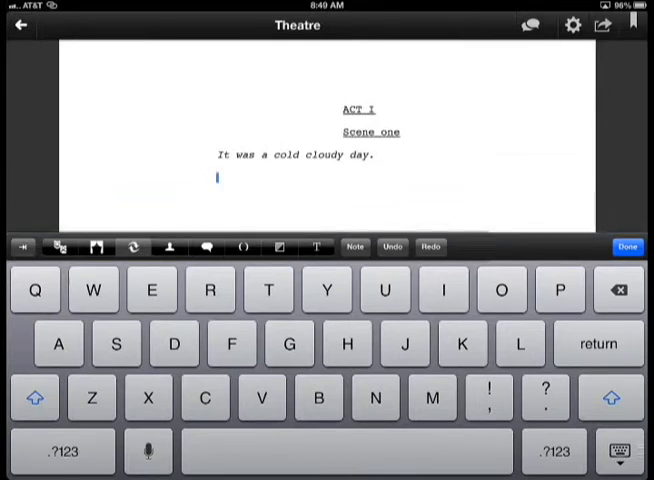
Add character cue RALPH with dialogue "Man, it's cold and cloudy today." and start a new cue.
left_click(169, 246)
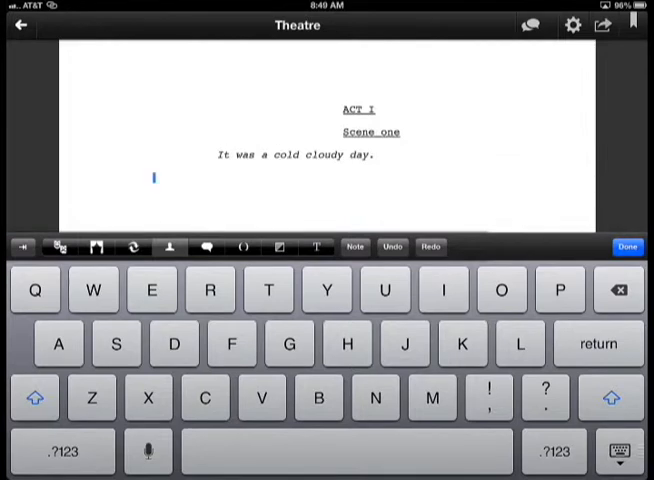
type("RA")
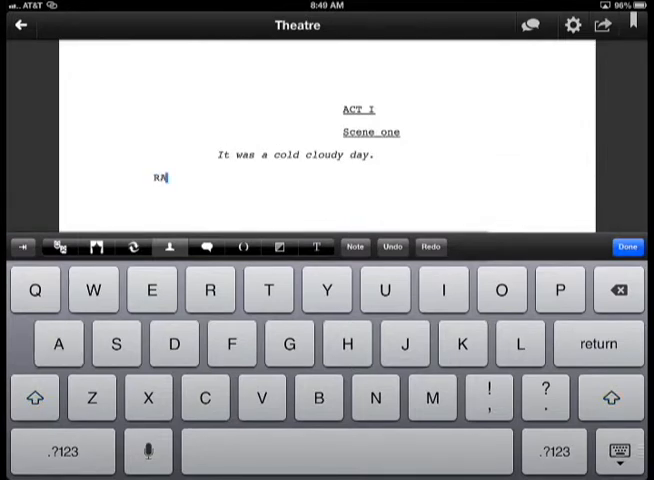
type("ALPH")
key("Return")
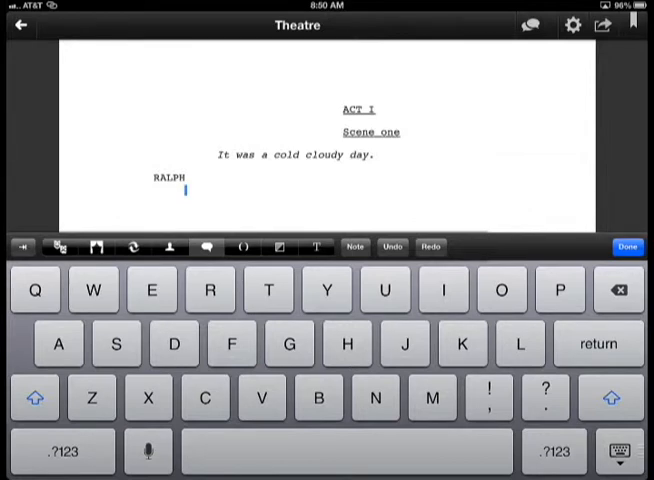
type("Man, ")
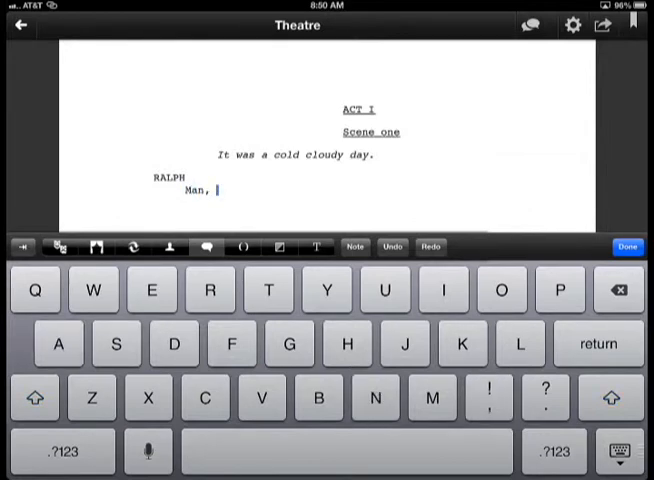
type("it's ")
type("cold ")
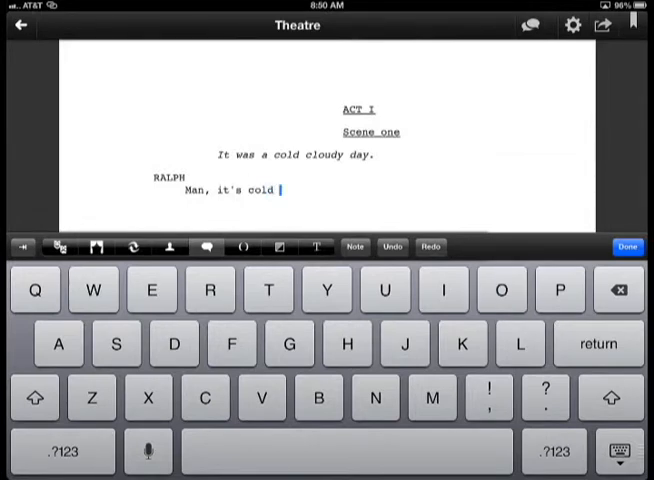
type("an")
type("d clou")
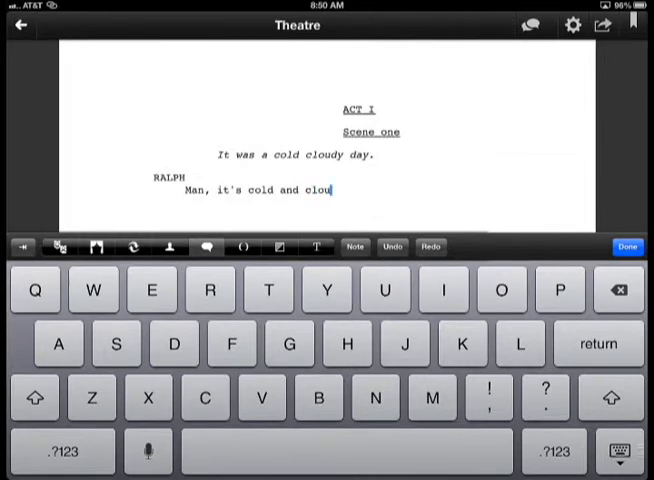
type("dy toda")
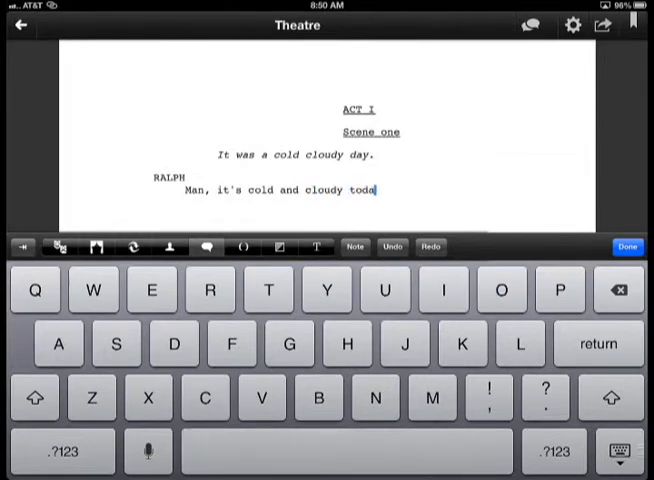
type("y.")
key("Return")
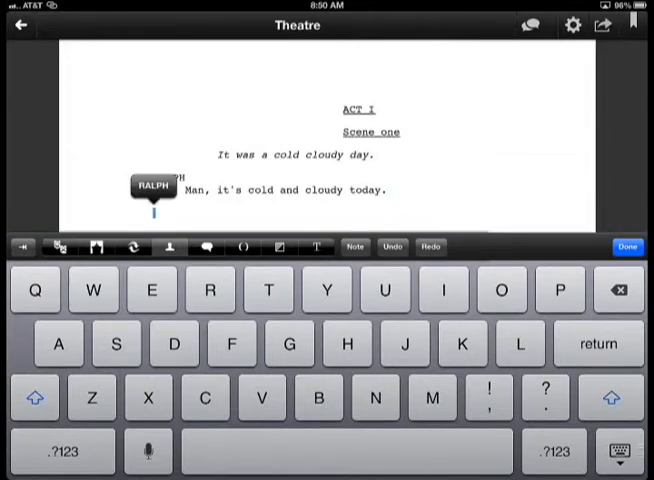
type("MI")
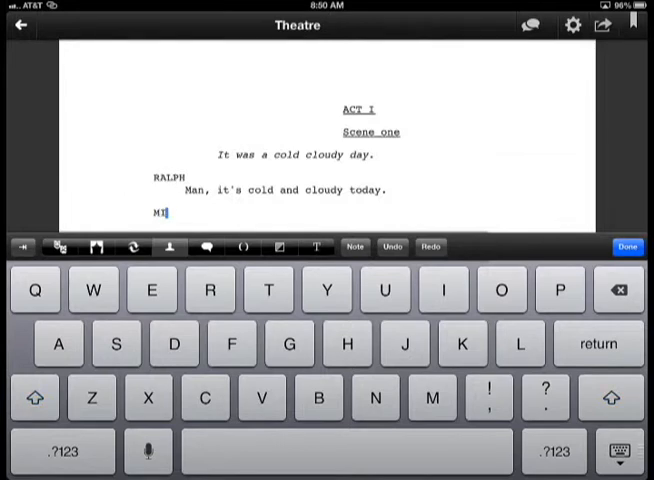
type("KE")
MIKE replies "It sure is!" and a new RALPH cue with an empty dialogue line follows.
key("Return")
type("It")
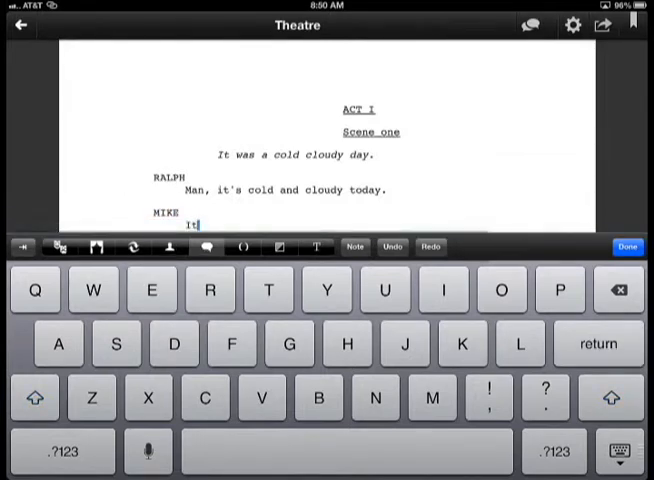
type(" sure I")
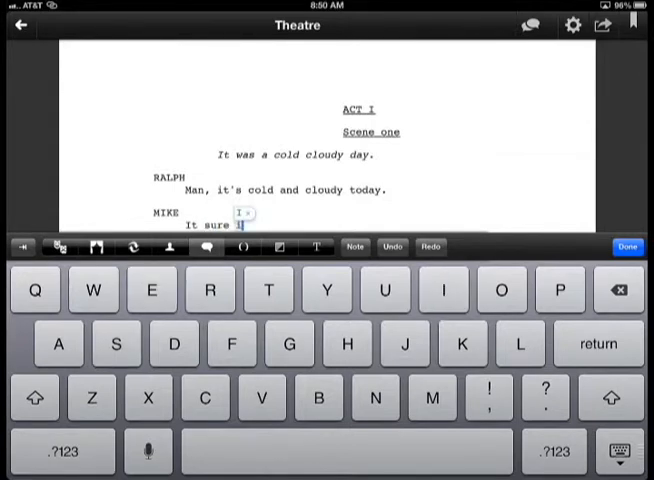
type("s")
left_click(63, 451)
type("!")
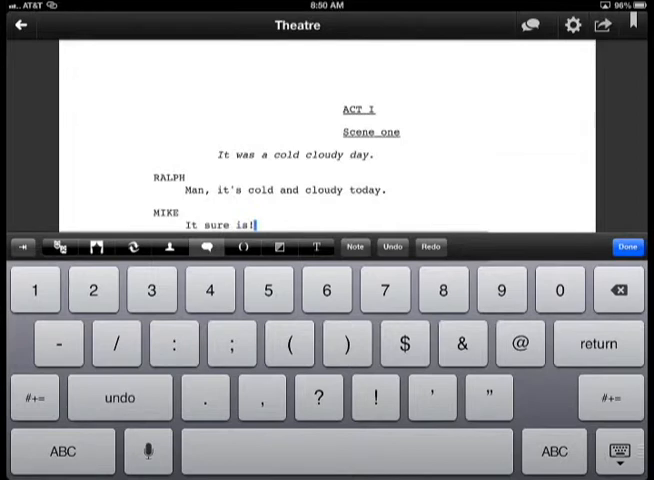
key("Return")
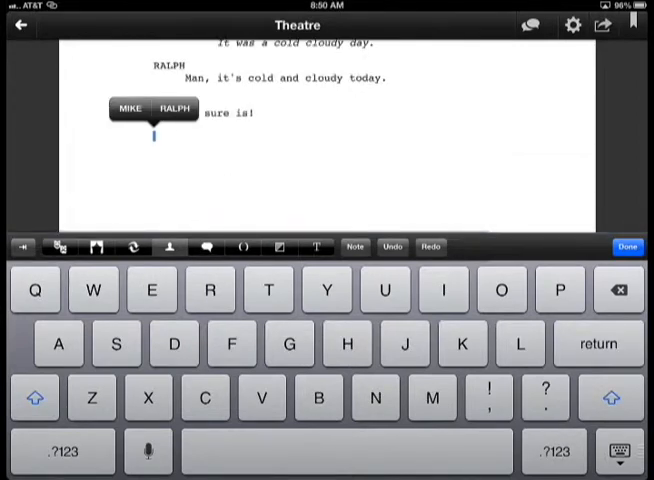
left_click(175, 108)
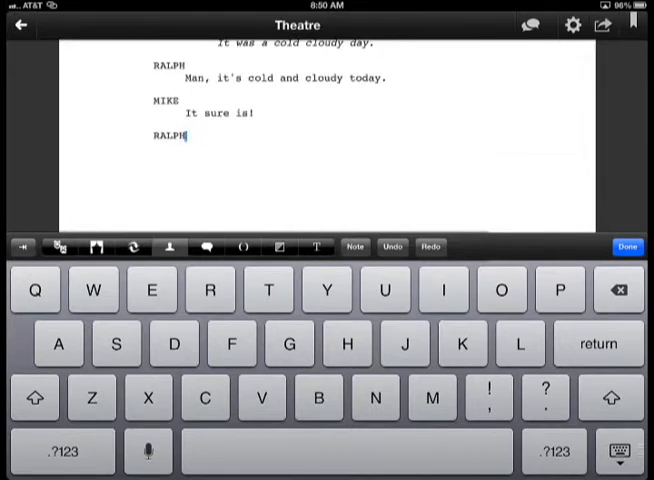
key("Return")
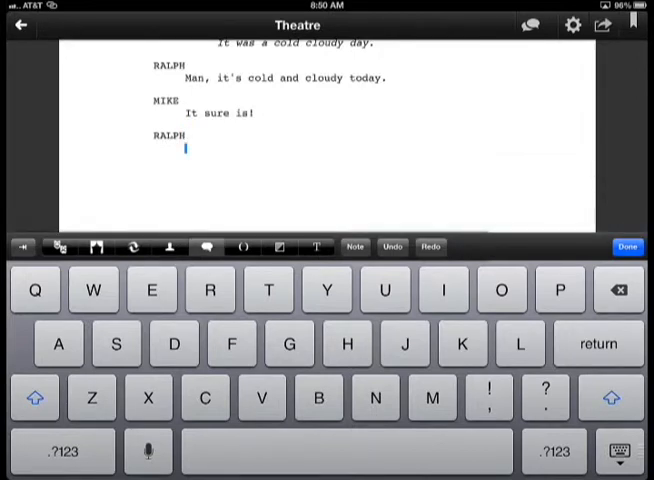
RALPH gets the parenthetical "(Sitting next to Mike.)" and the line "Mind if I sit here?".
left_click(243, 246)
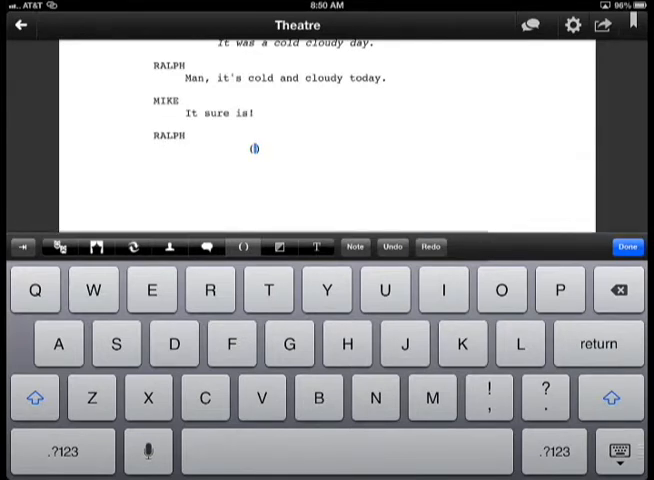
type("Sitt")
type("ing nex")
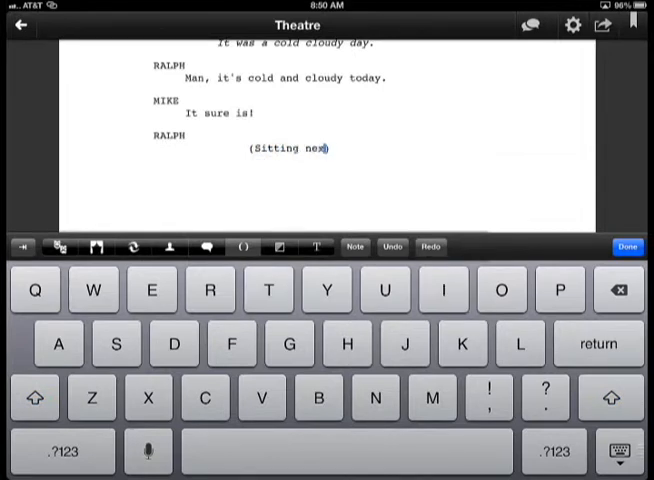
type("t to ")
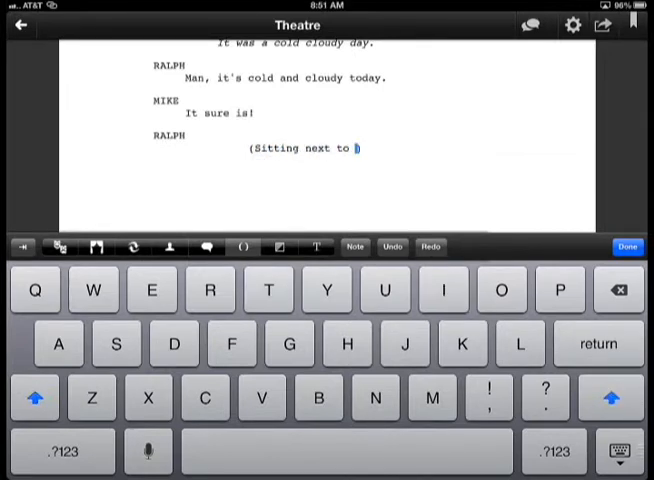
type("Mike.")
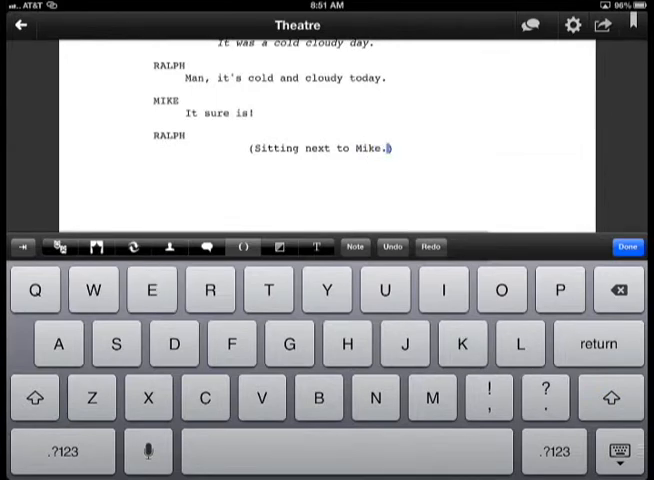
key("Return")
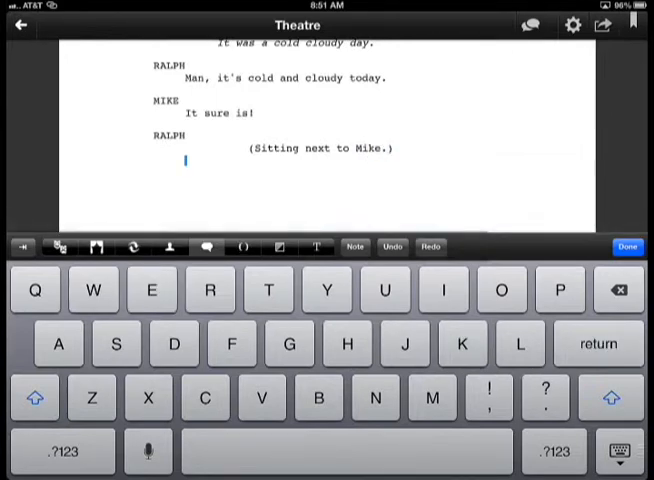
type("Mind i")
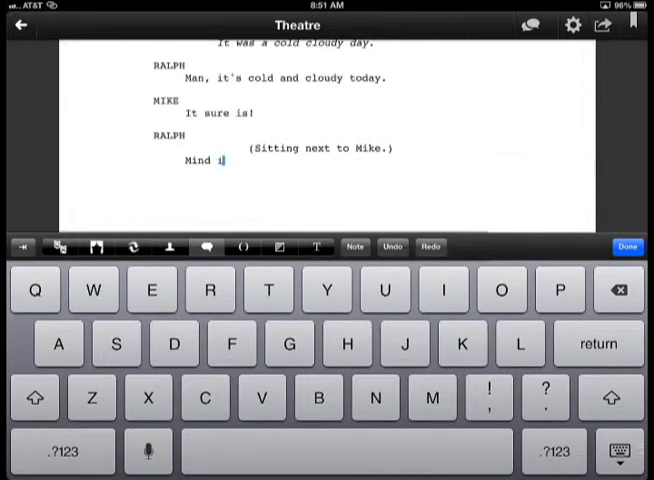
type("f I s")
type("it h")
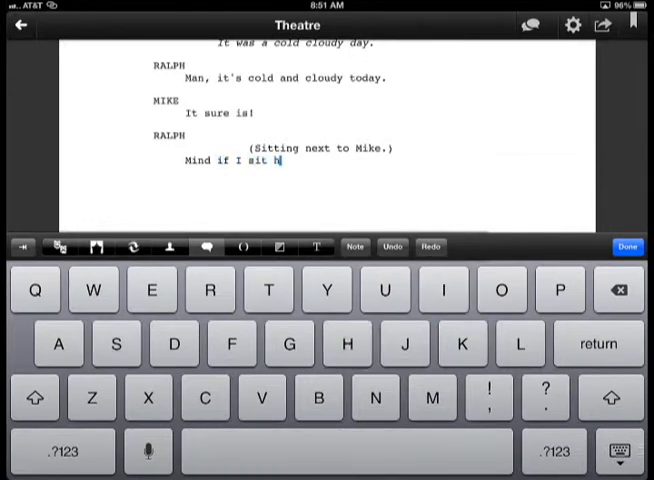
type("ere?")
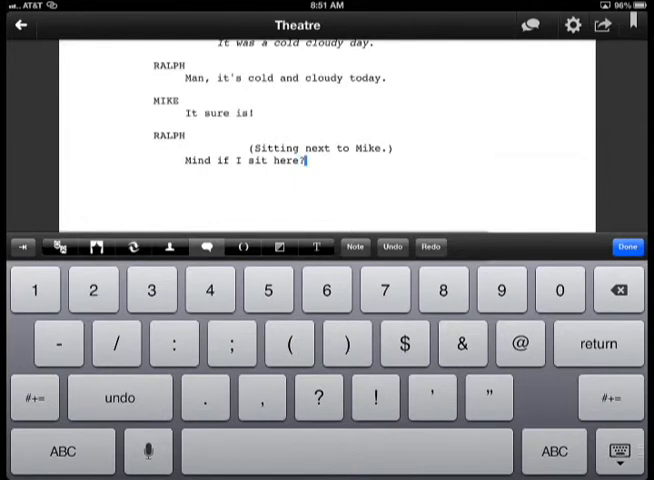
key("Return")
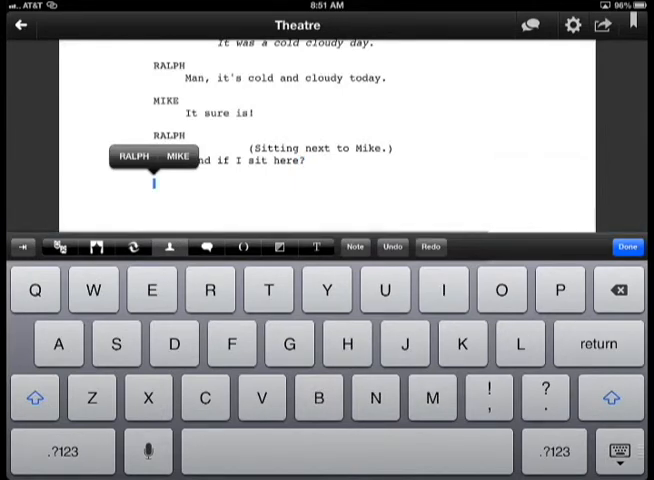
type("M")
Remove the stray cue and blank line, then set MIKE as the next speaker.
left_click(160, 152)
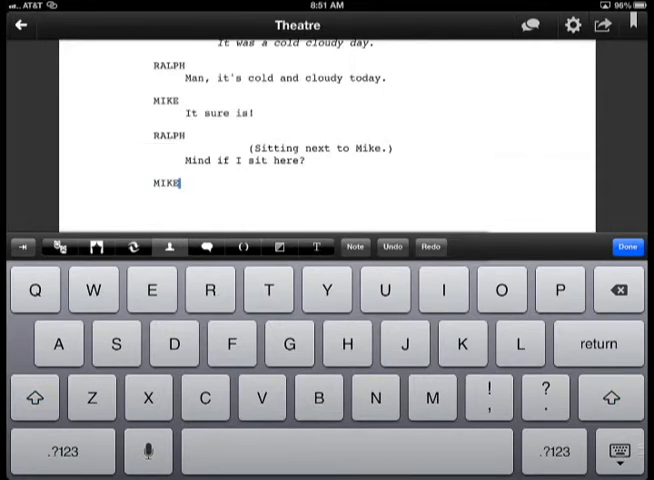
key("BackSpace")
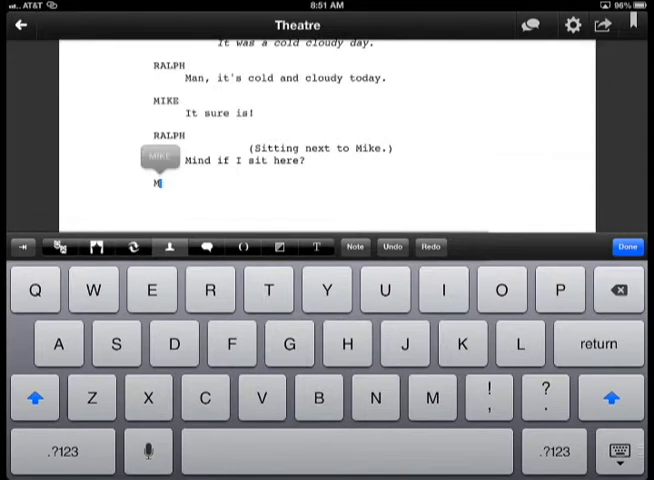
key("BackSpace")
key("BackSpace")
key("Return")
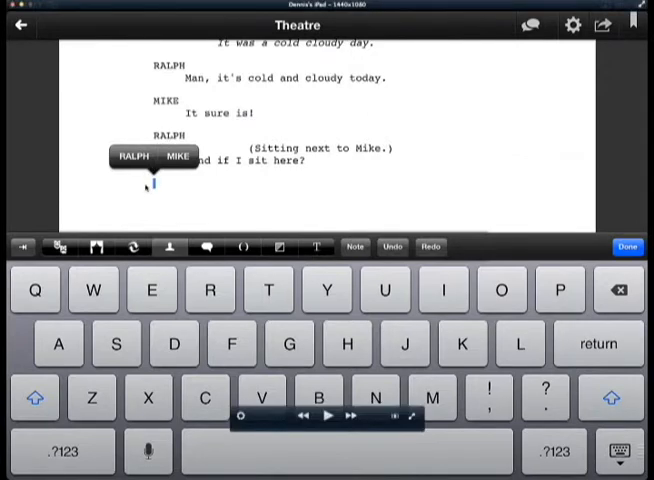
left_click(177, 156)
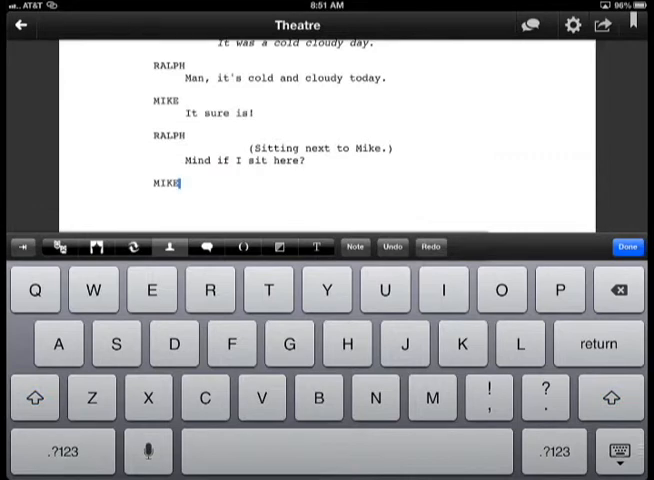
key("Return")
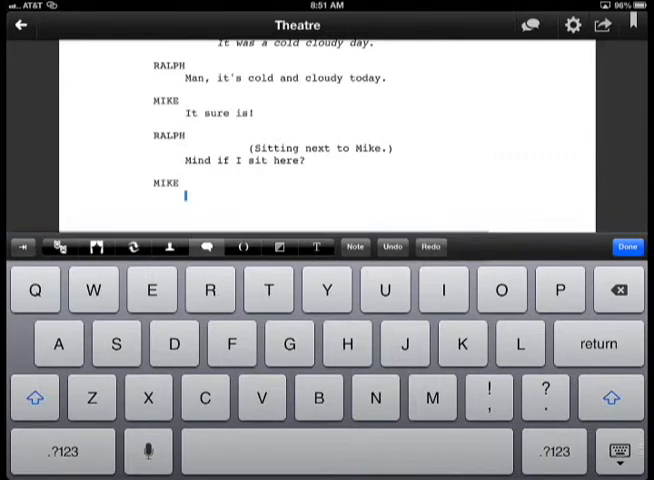
type("I ")
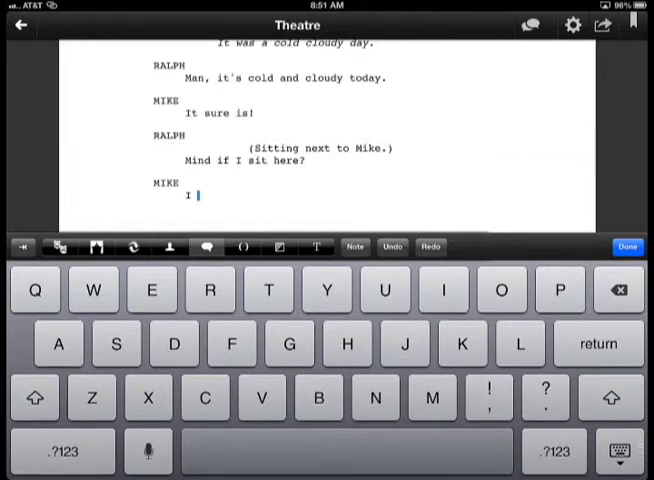
type("don't ")
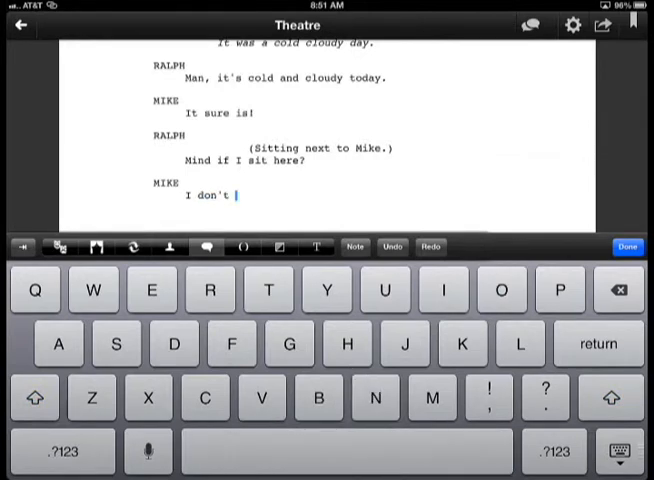
type("mind")
MIKE's dialogue reads "I don't mind!" and the keyboard is hidden to show the full page.
left_click(63, 451)
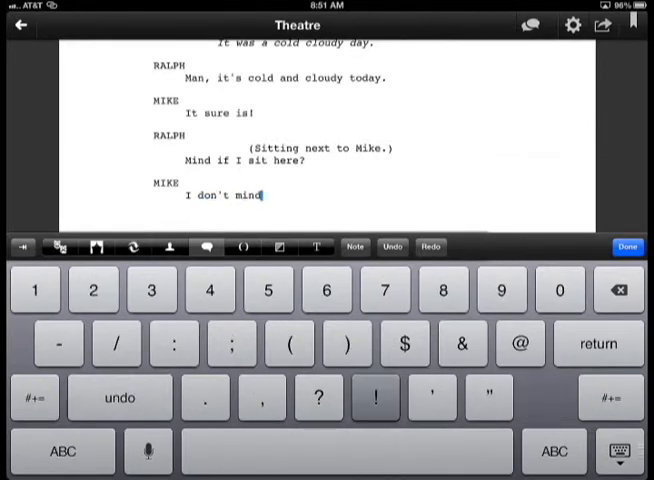
type("!")
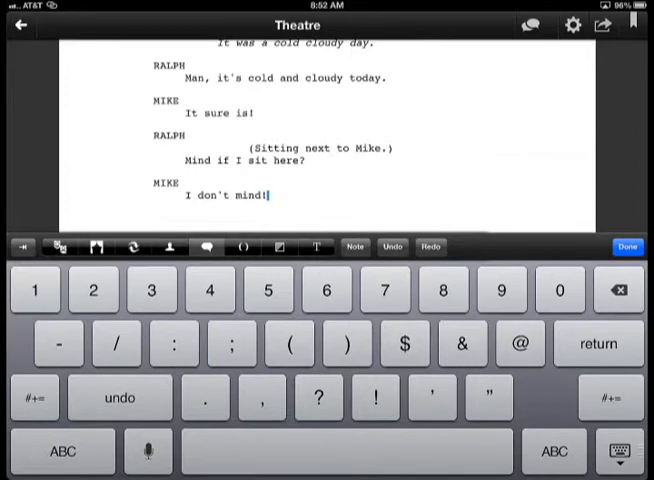
key("Return")
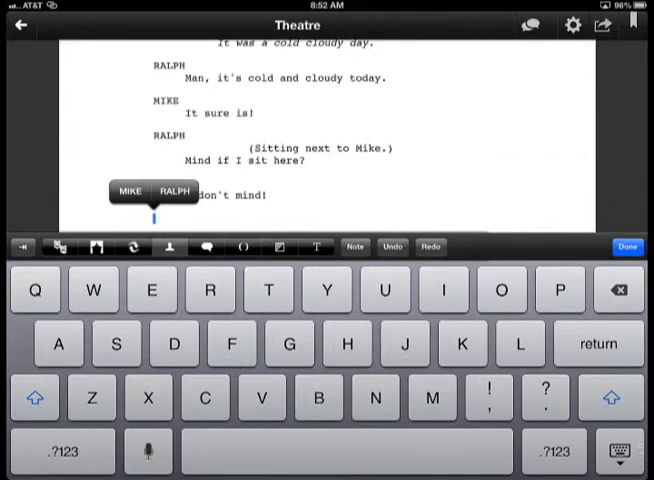
left_click(627, 246)
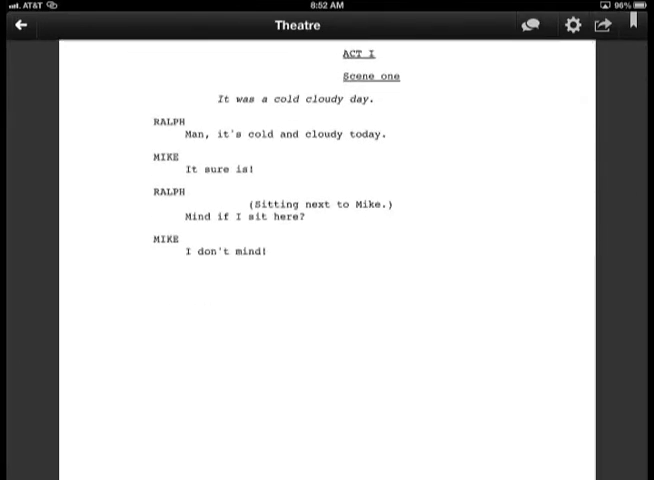
Keep MIKE's reply as dialogue and start a new line beneath it.
left_click(226, 251)
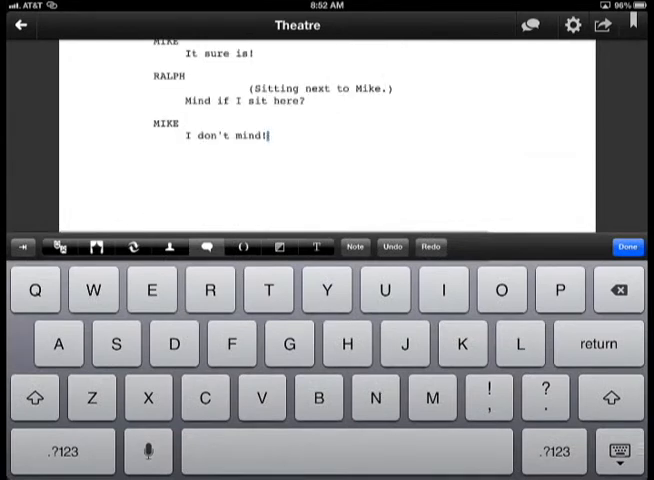
left_click(279, 246)
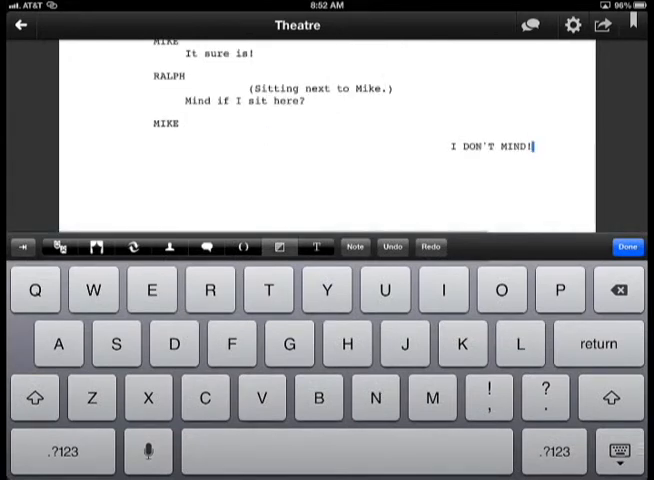
key("shift")
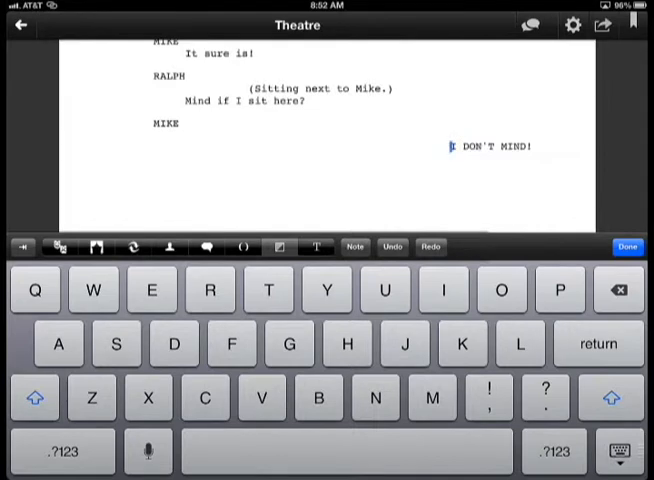
left_click(206, 246)
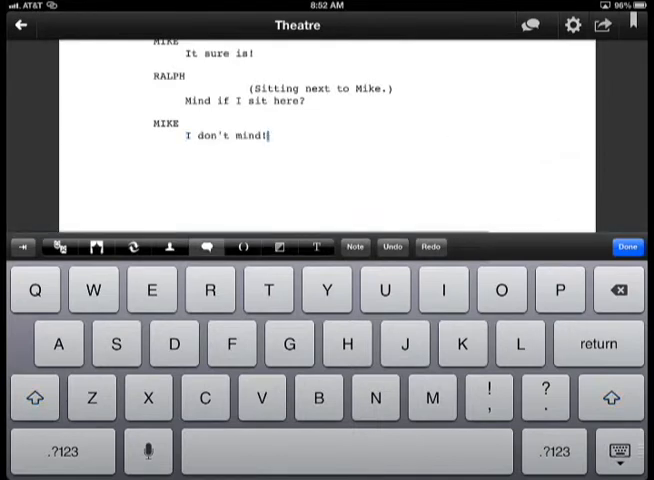
key("Return")
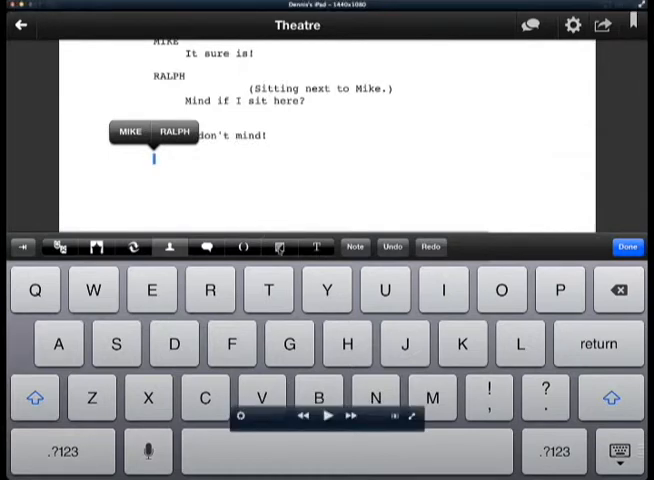
Add the right-aligned transition "MIKE LEAVES." with a stage direction line below.
left_click(130, 131)
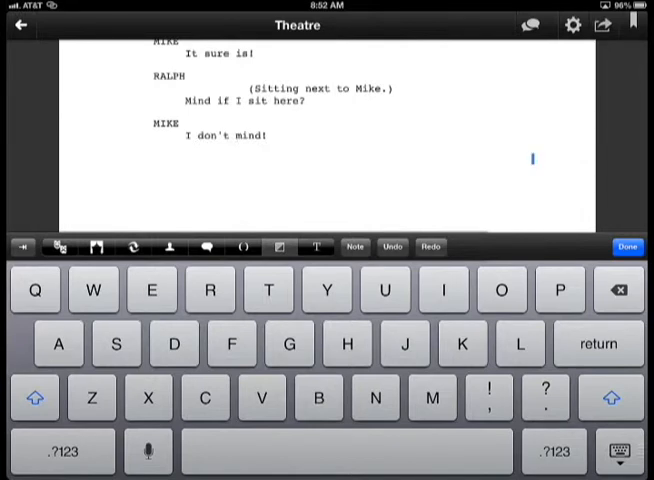
key("Return")
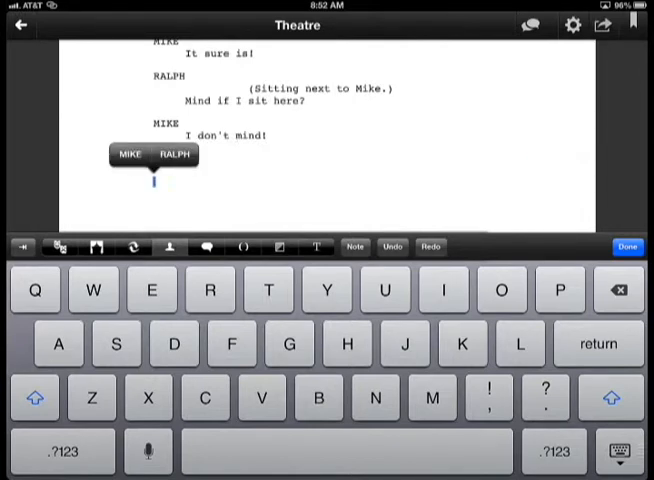
key("Tab")
type("MIKE LEAV")
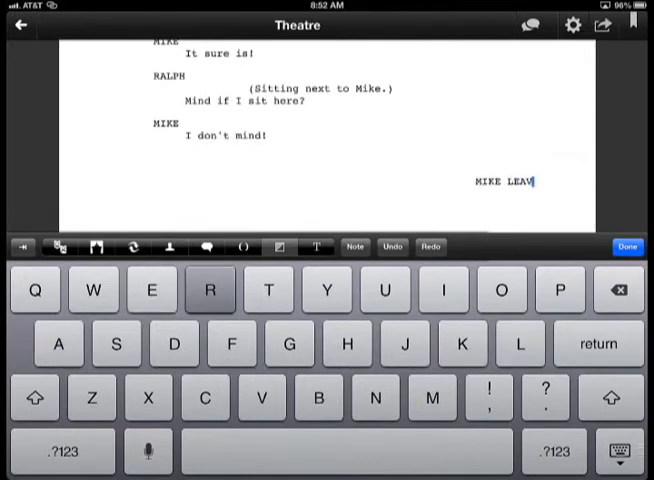
type("RS")
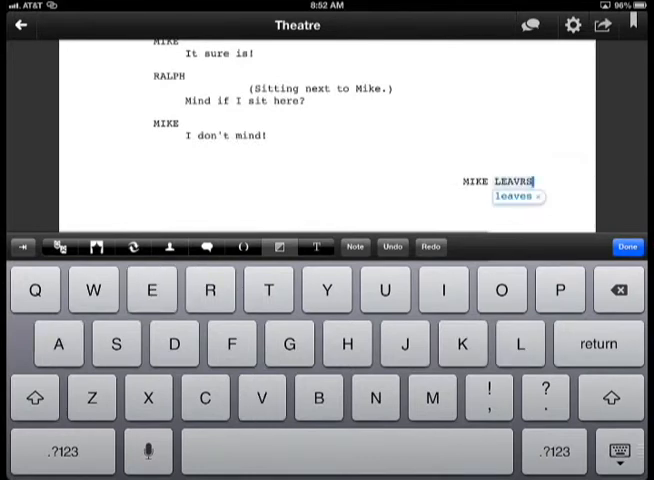
key("BackSpace")
key("BackSpace")
type("ES.")
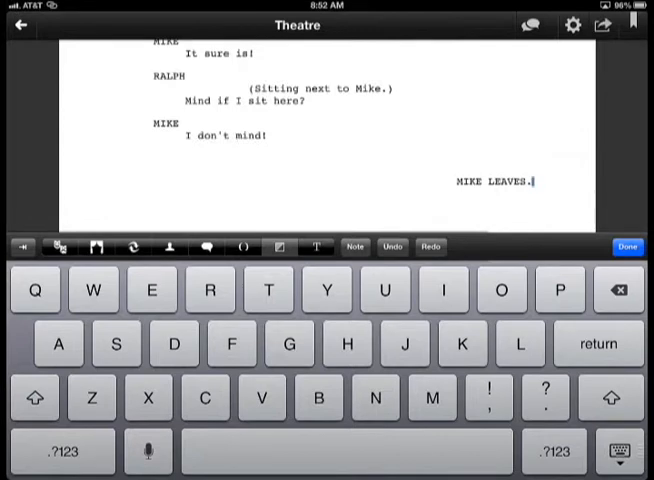
key("Return")
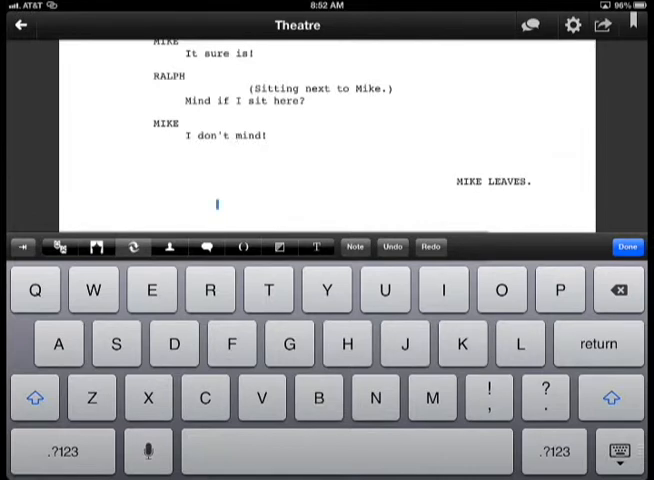
type("L")
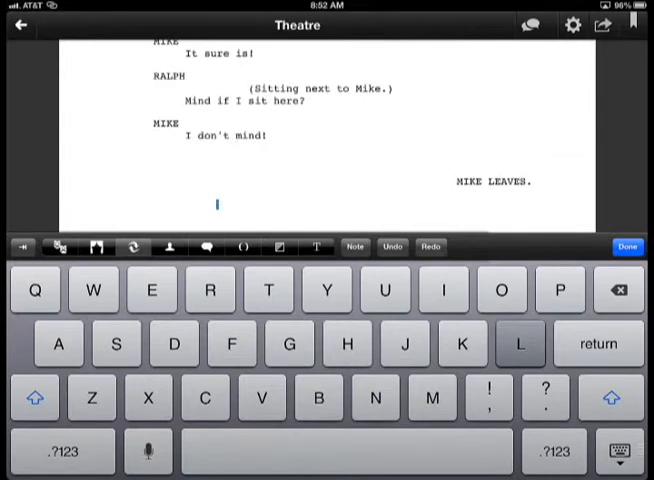
type("ights f")
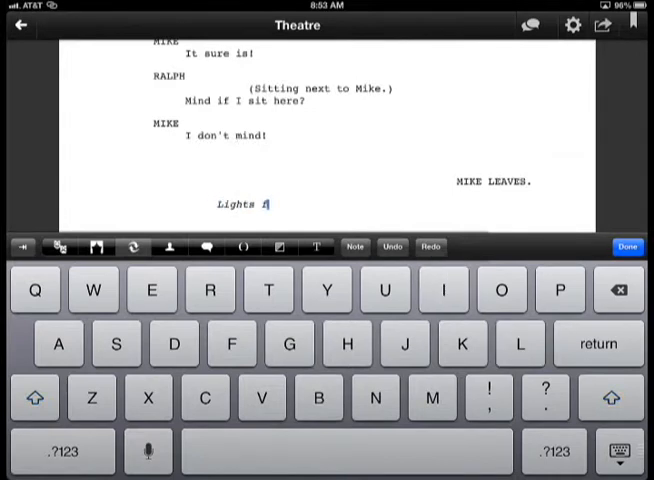
type("ade to ")
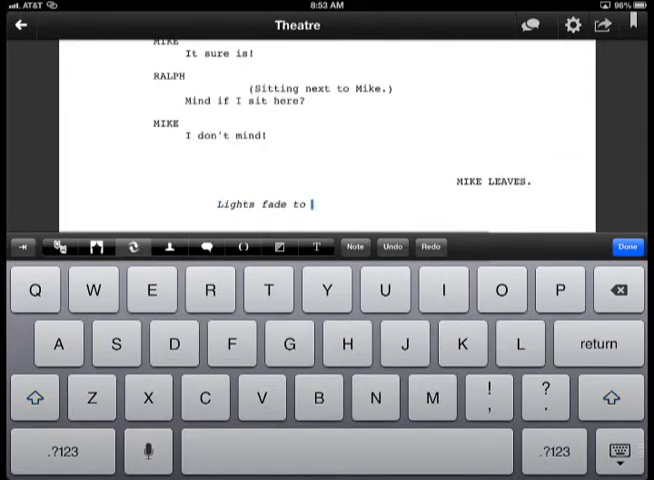
type("black")
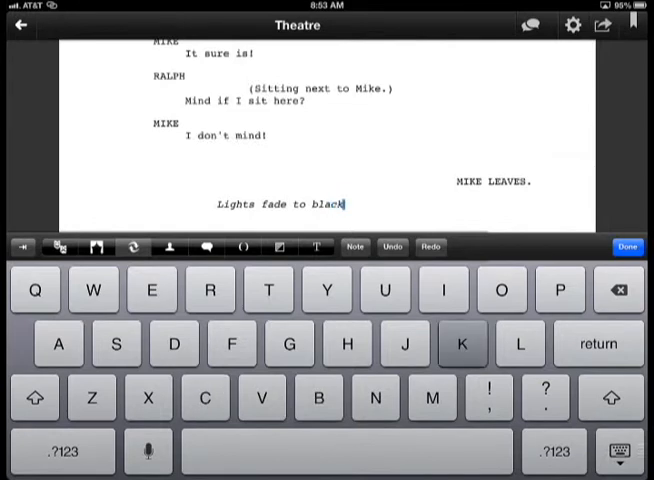
type(".")
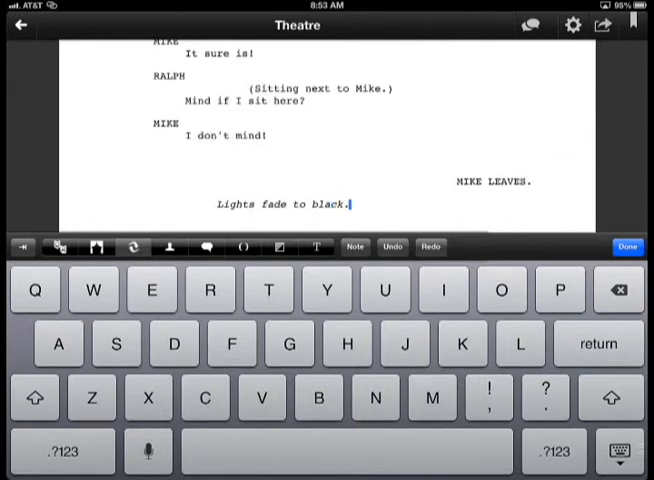
Finish "Lights fade to black.", add the heading "Scene two", and show the full page.
key("Return")
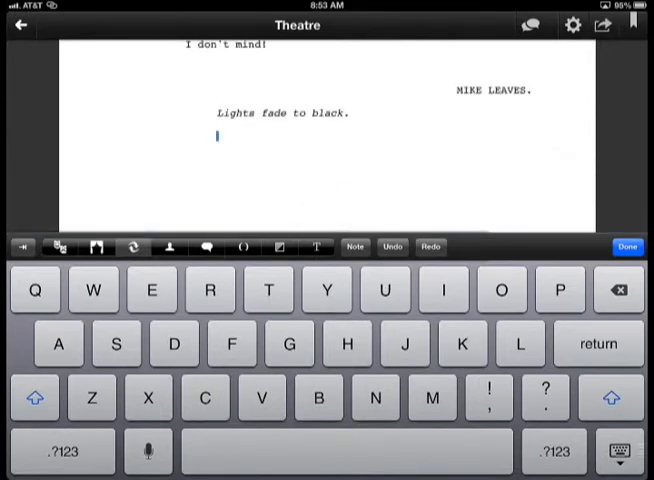
key("BackSpace")
key("BackSpace")
key("BackSpace")
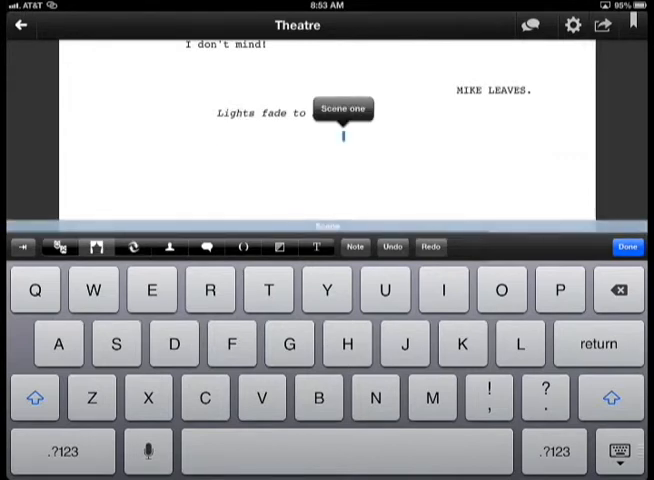
type("Sc")
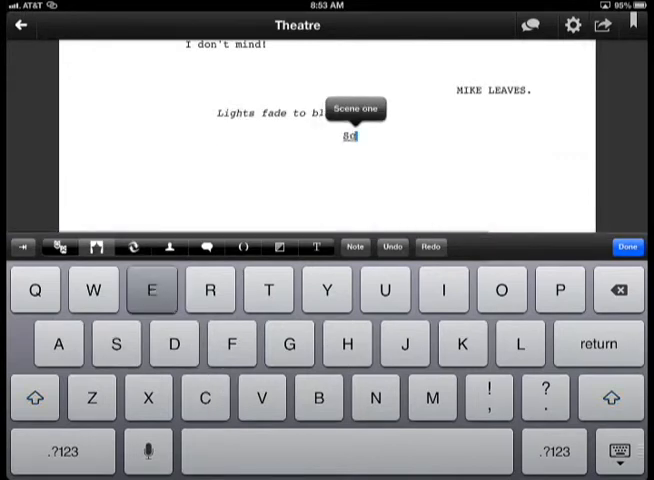
type("ene tw")
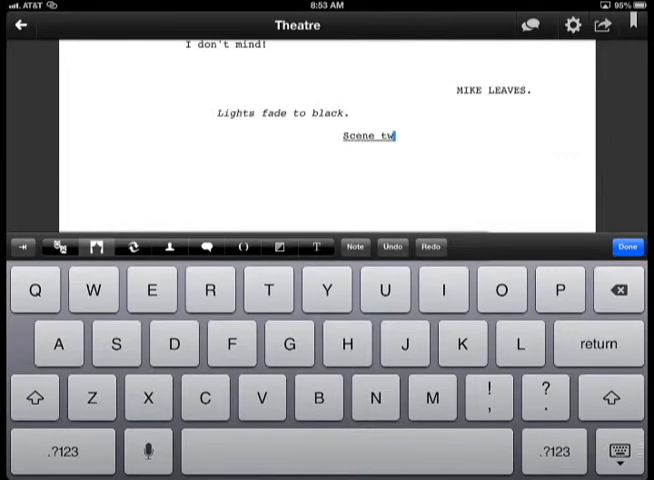
type("o")
key("Return")
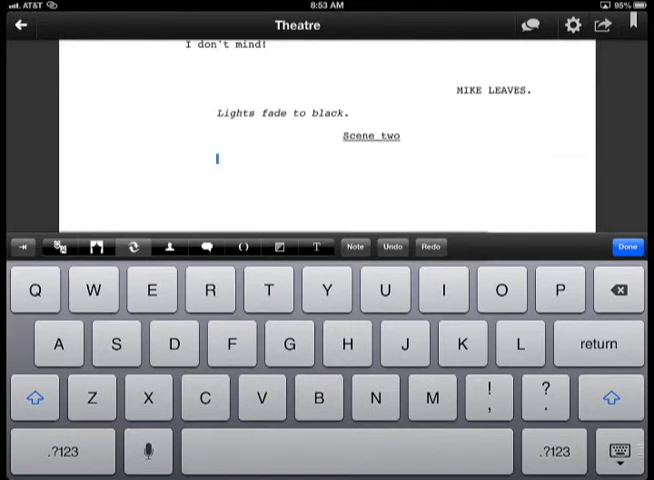
left_click(355, 246)
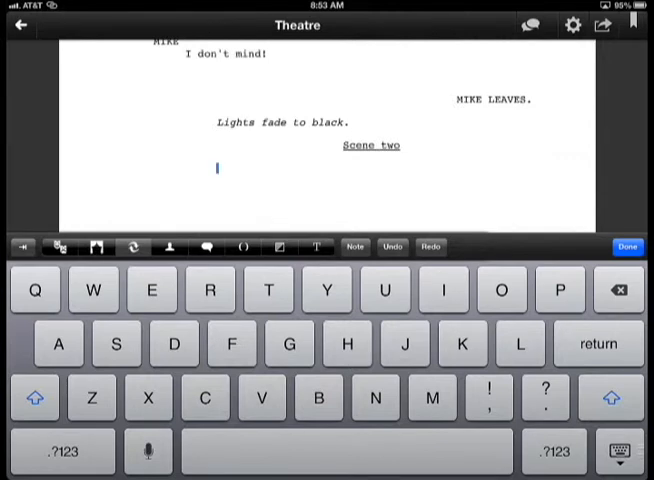
left_click(627, 246)
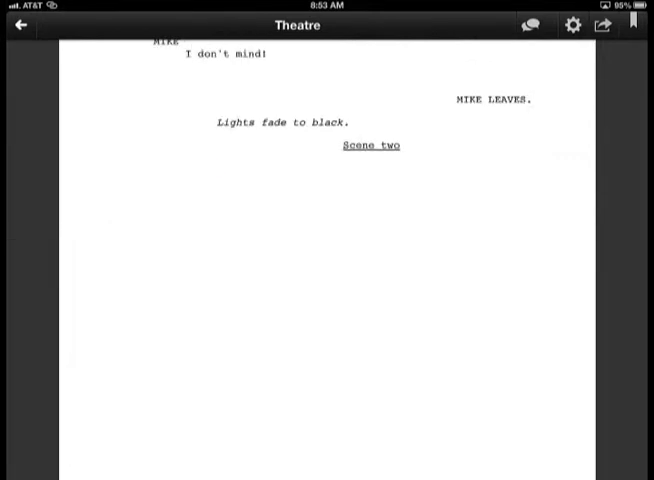
scroll(327, 260, "up", 5)
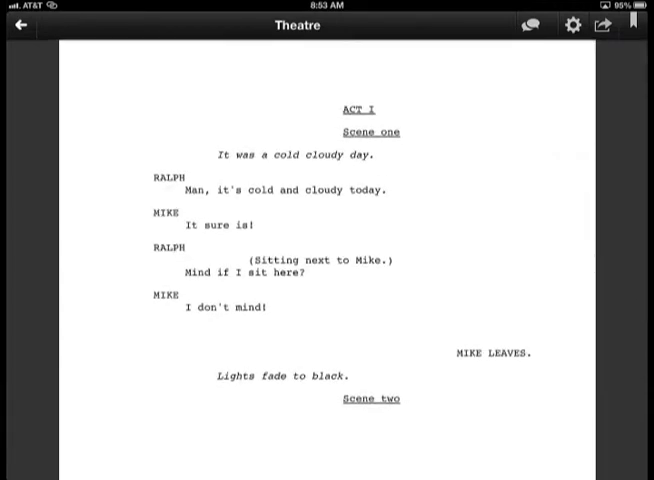
Close the Theatre script and return to the document library.
left_click(21, 24)
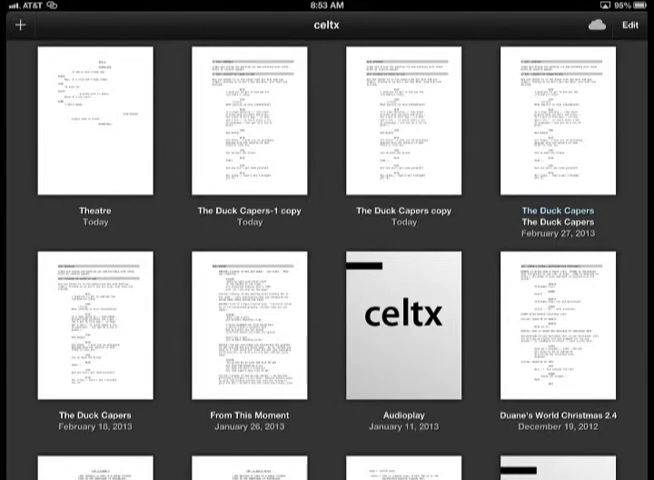
Rename Theatre to "Sample script", fill in the author, and save the details.
left_click(95, 140)
left_click(20, 24)
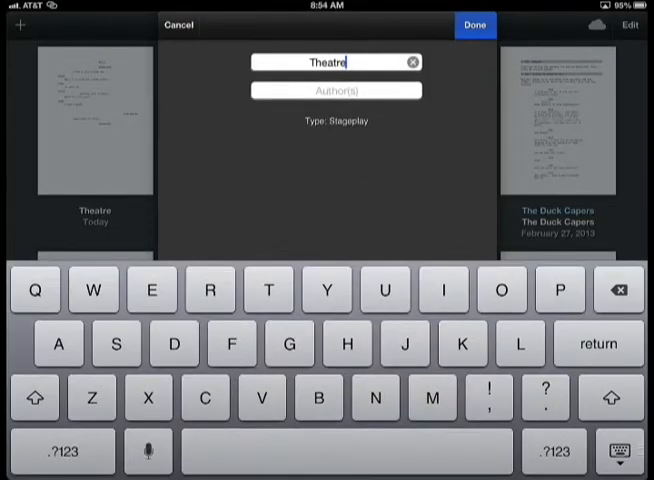
key("BackSpace")
key("BackSpace")
key("BackSpace")
type("Sa")
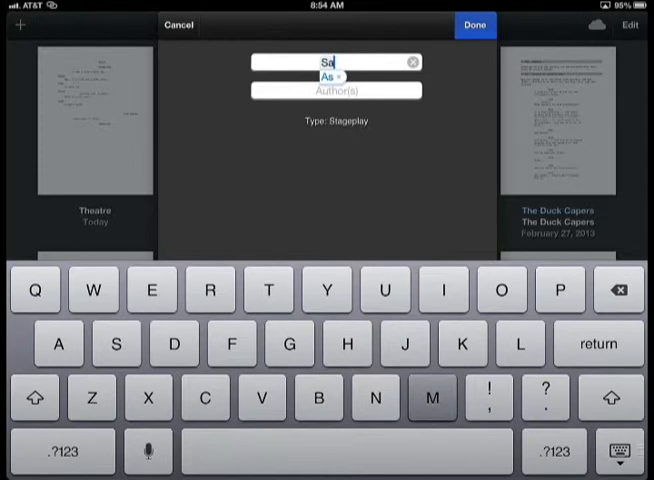
type("mple s")
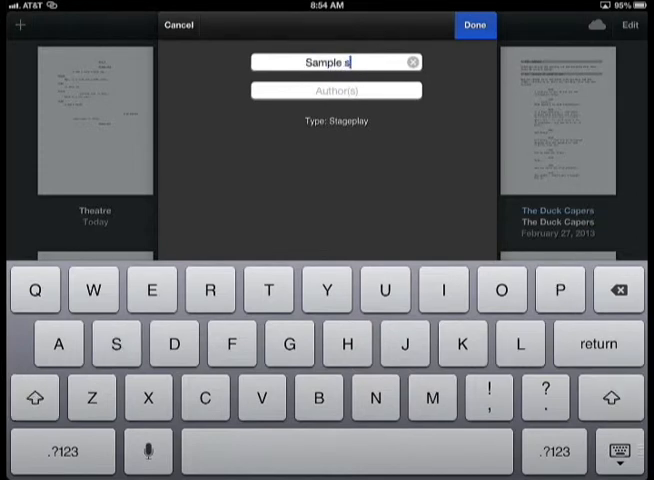
type("cript")
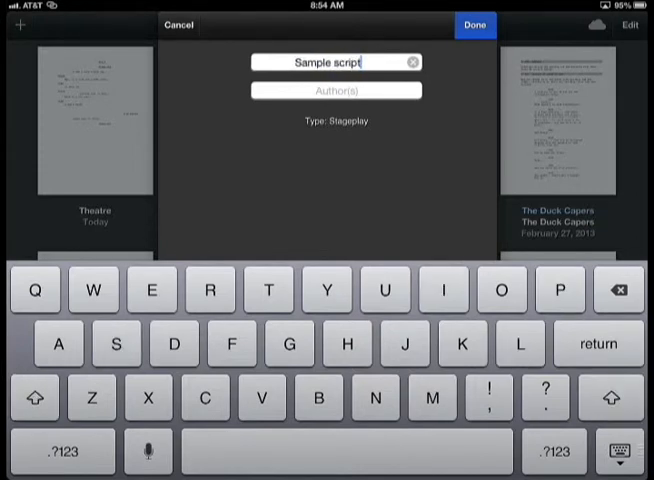
left_click(336, 91)
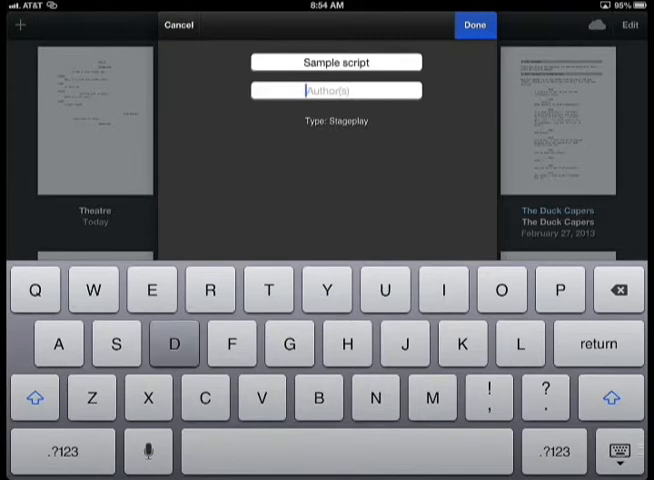
type("Dennis")
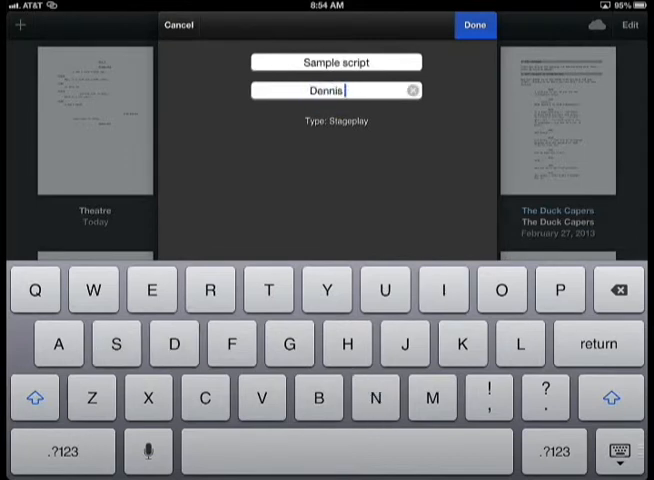
type(" I. ")
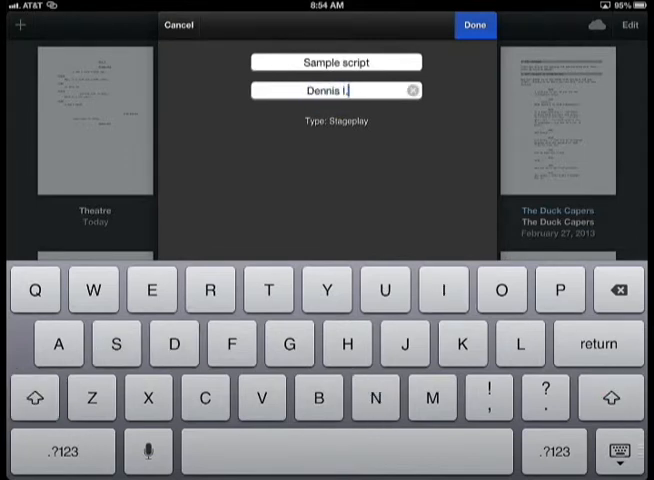
type("John")
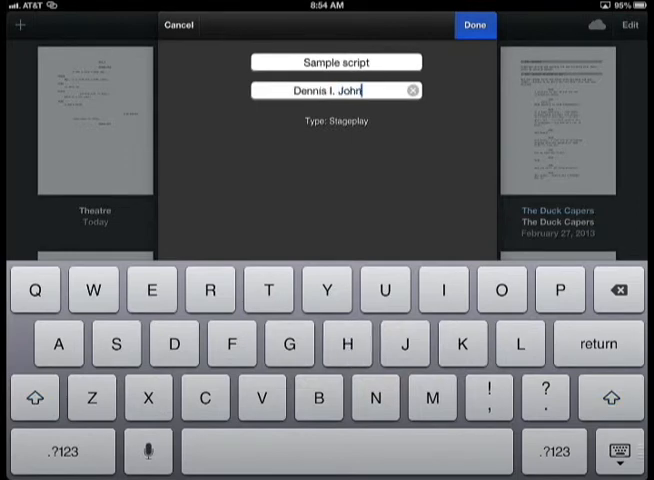
type("son")
left_click(475, 24)
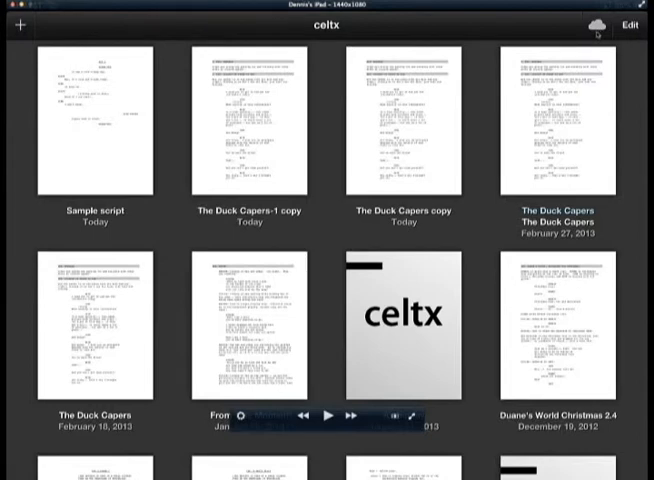
Sync the document library with the cloud.
left_click(597, 32)
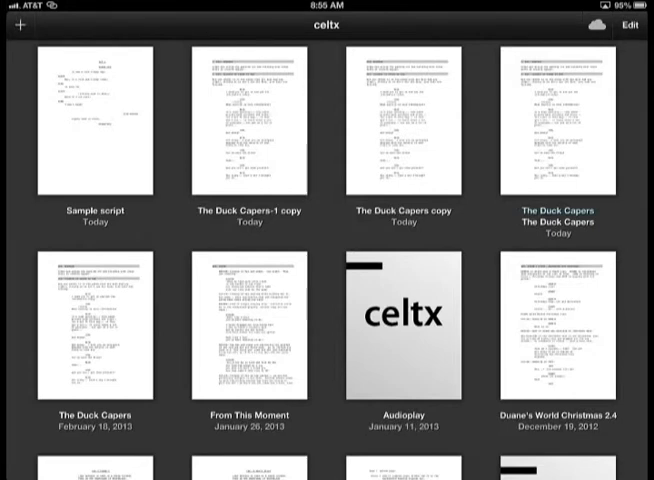
scroll(327, 260, "down", 10)
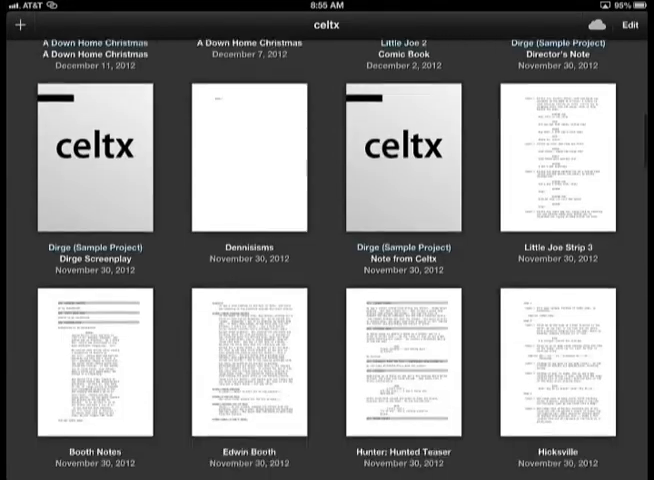
scroll(327, 260, "up", 10)
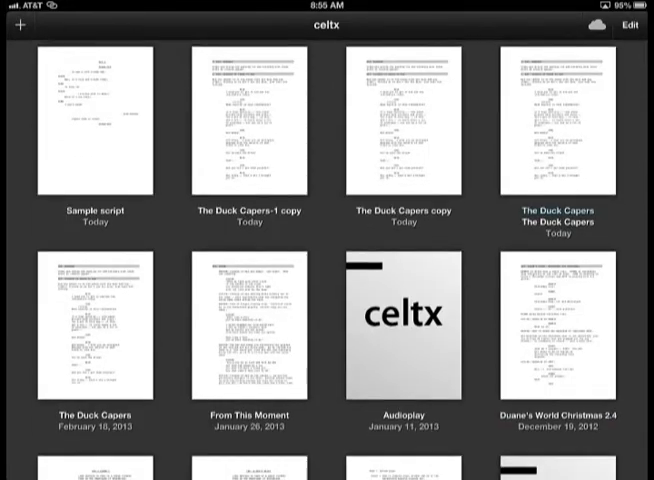